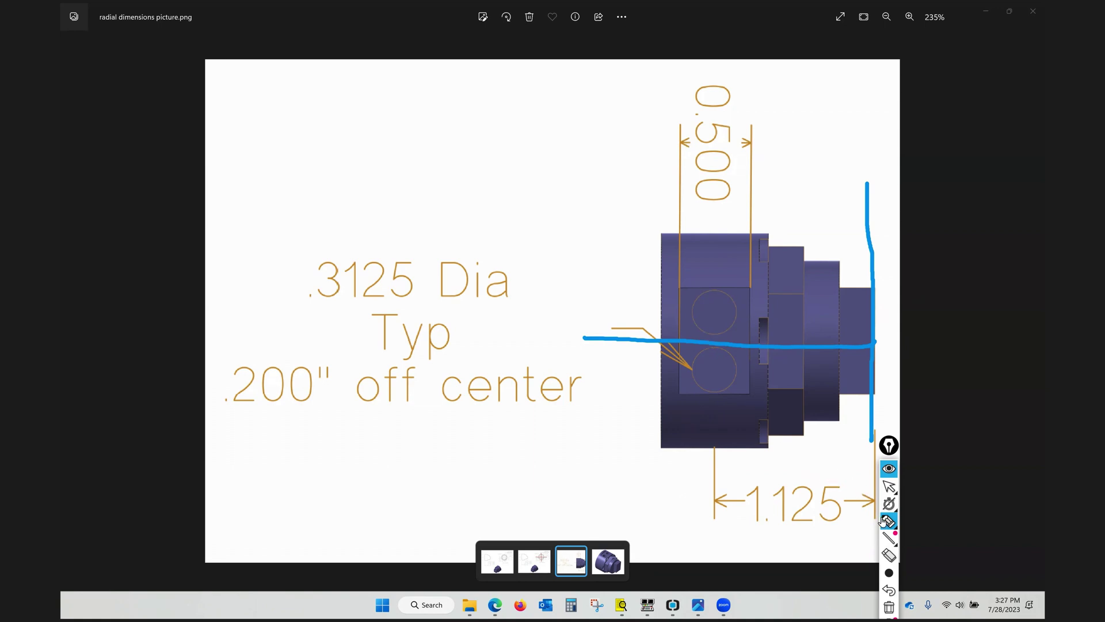
- Erase all ink from the radial dimensions picture and restore the WinMax Lathe window
left_click(889, 573)
left_click(889, 607)
left_click(889, 488)
left_click(887, 487)
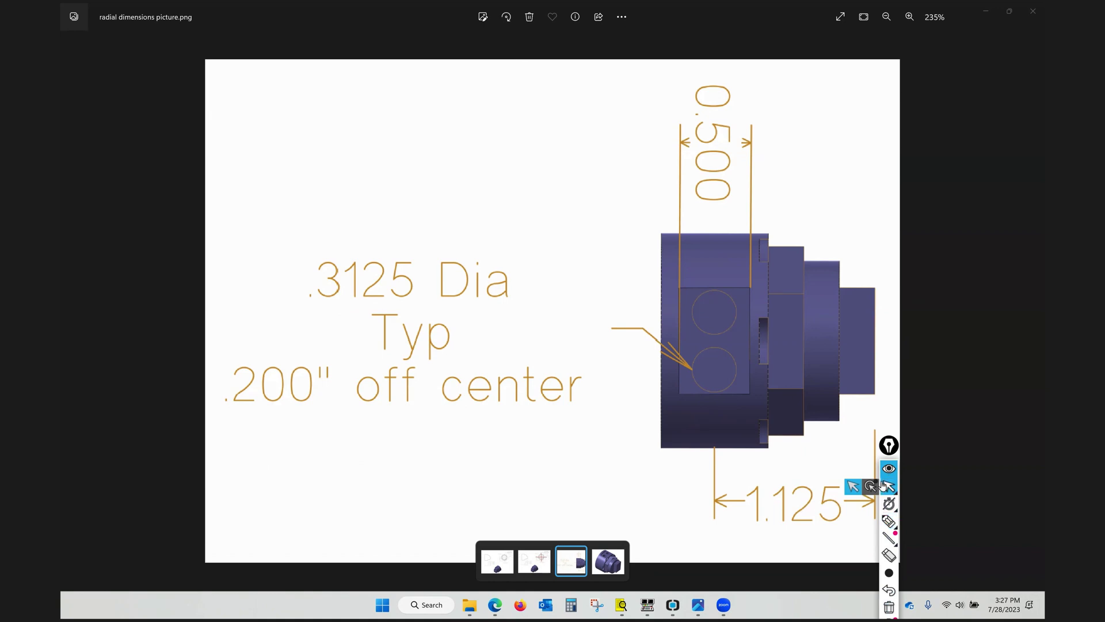
mouse_move(652, 603)
left_click(647, 604)
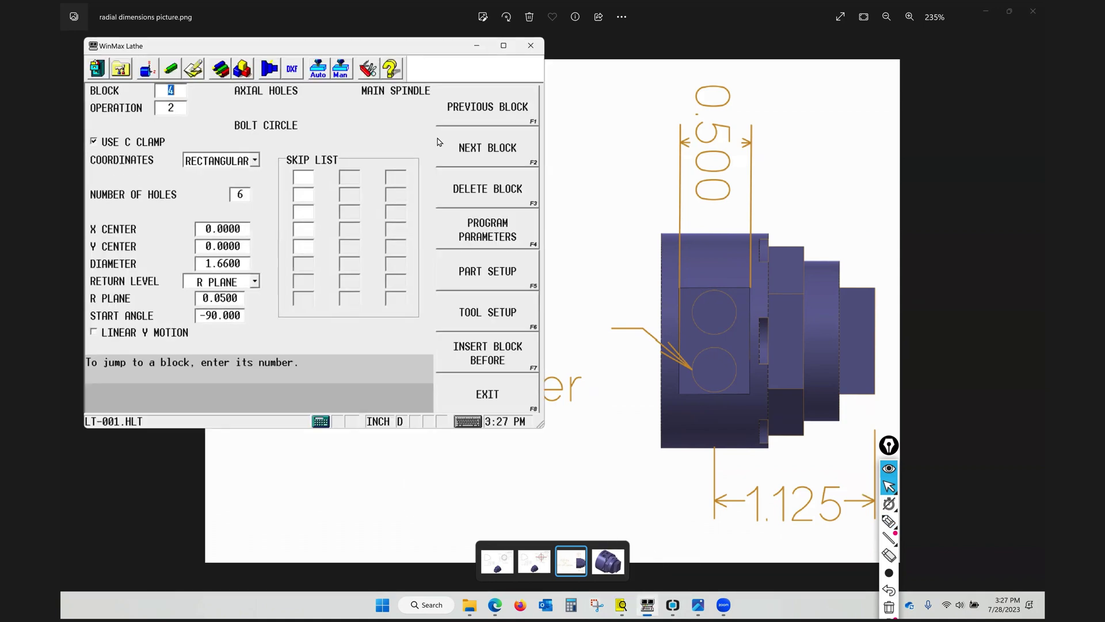
- Add block 5 as a Live Tooling radial lines-and-arcs milling contour
left_click_drag(350, 48, 359, 48)
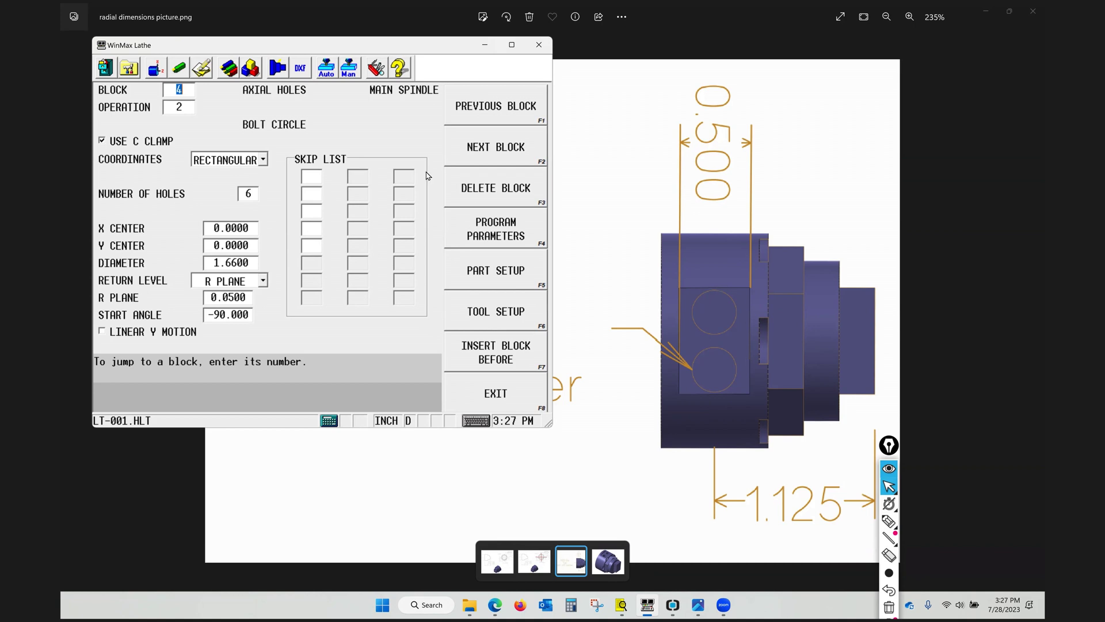
left_click(479, 148)
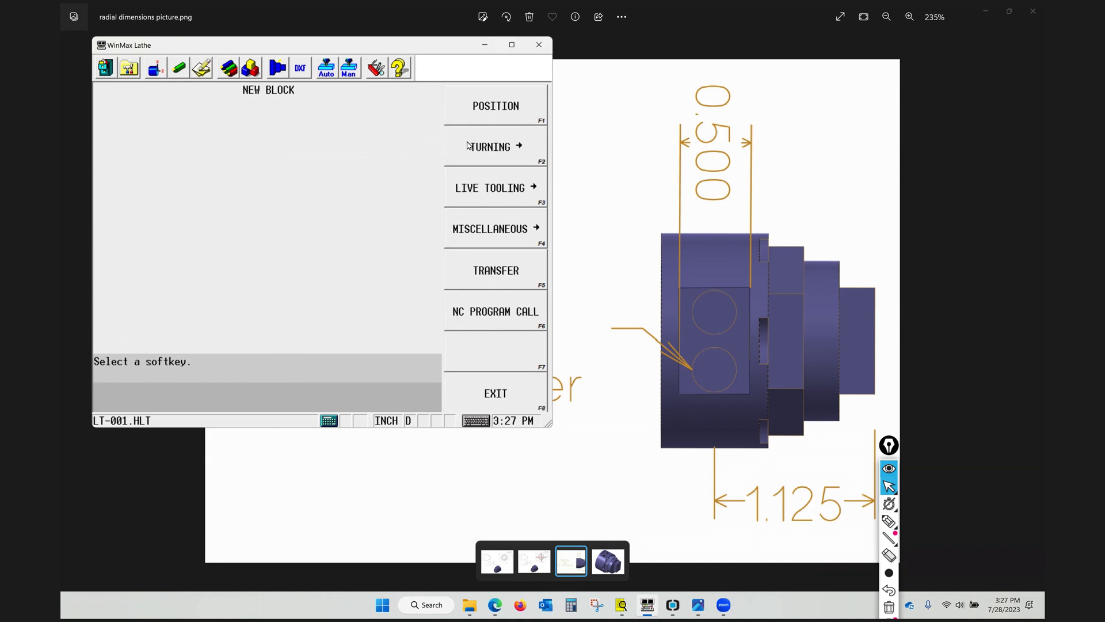
left_click(497, 182)
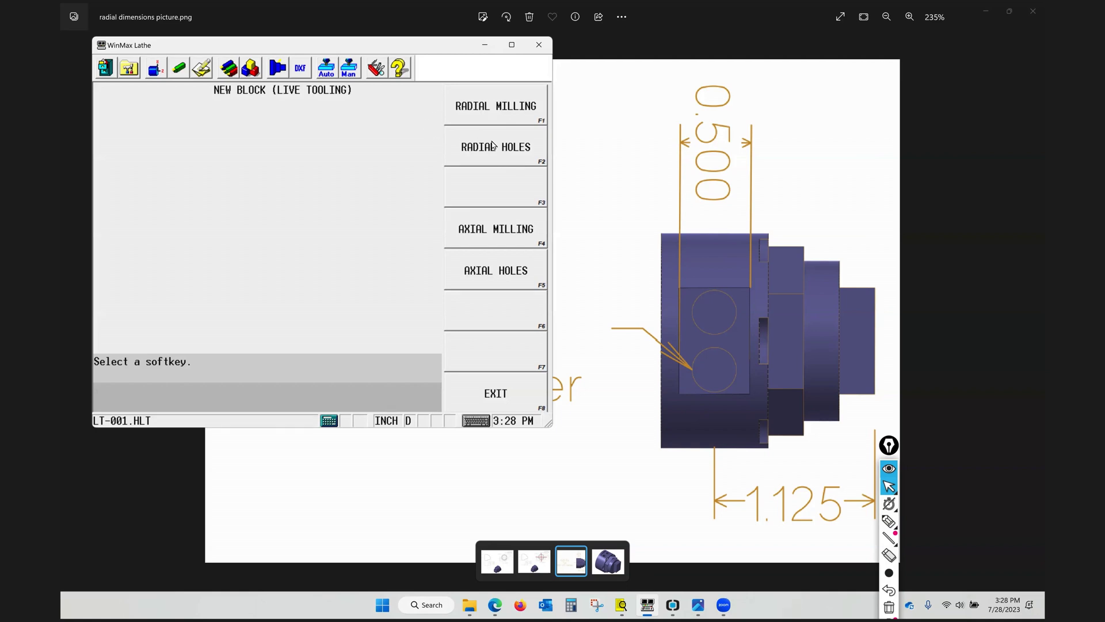
left_click(502, 111)
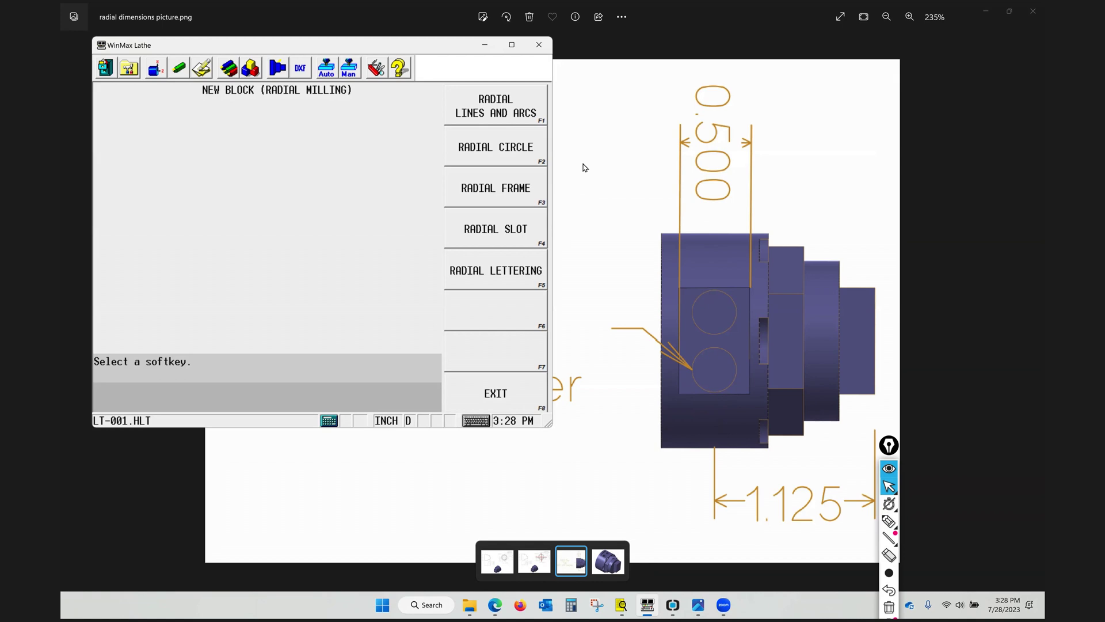
left_click(508, 114)
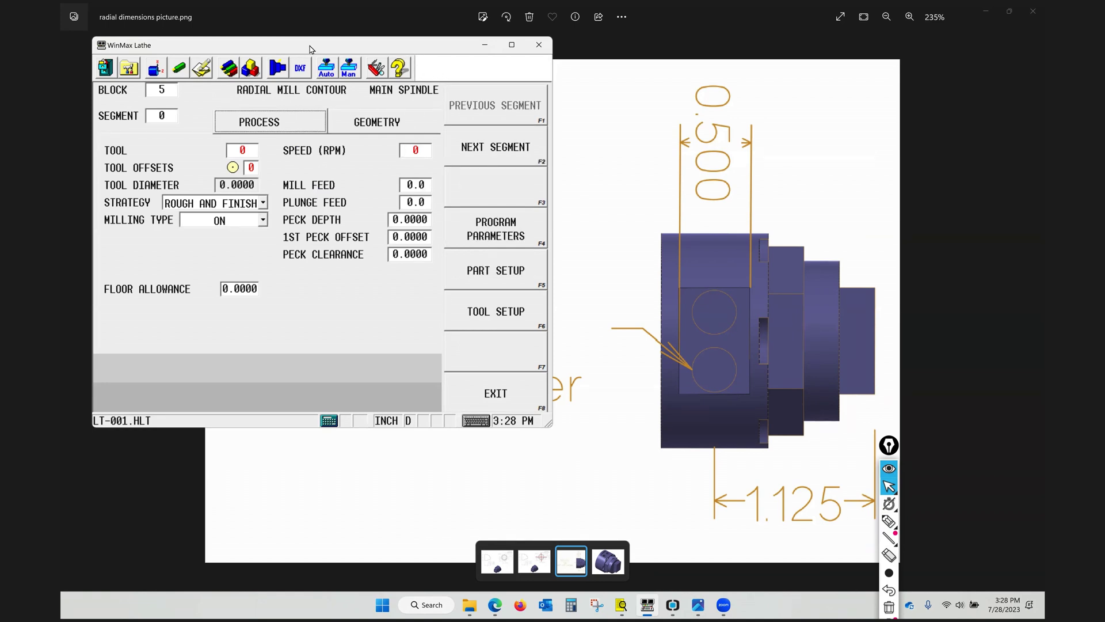
- Assign tool 8, the 0.5000 end mill, loading 2291 RPM and 18.3 mill feed
left_click(162, 116)
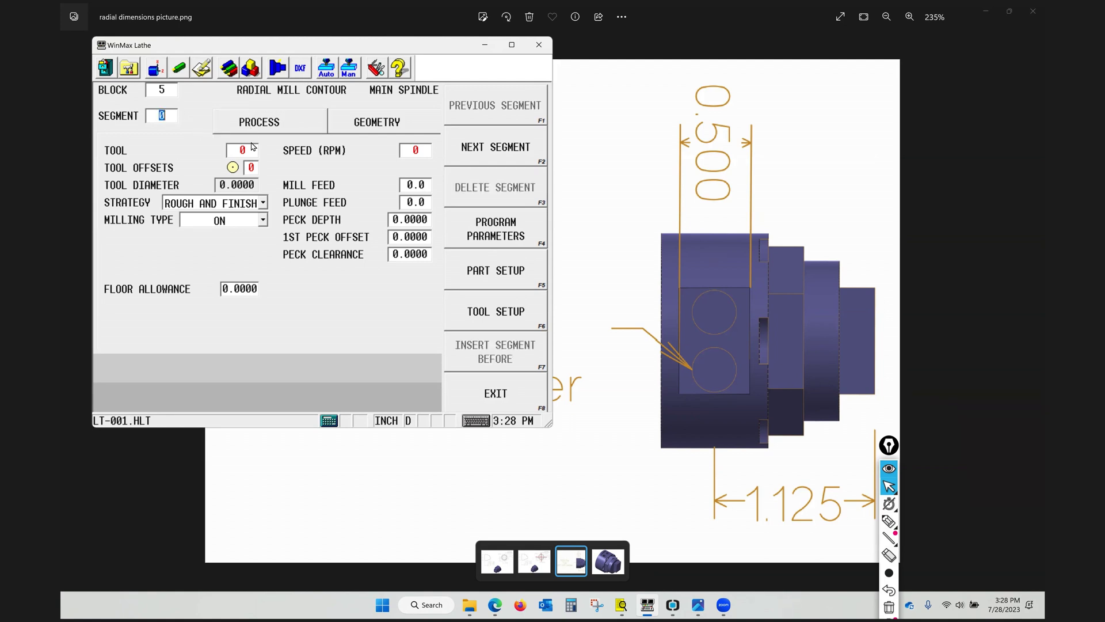
left_click(247, 150)
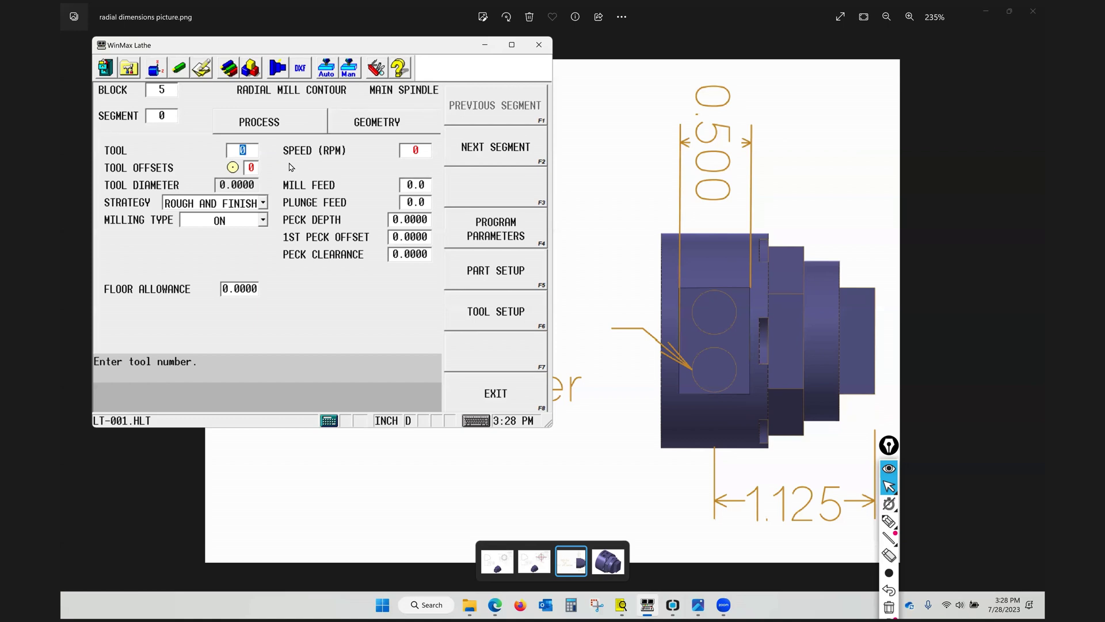
type("8")
key("Return")
key("Return")
key("Return")
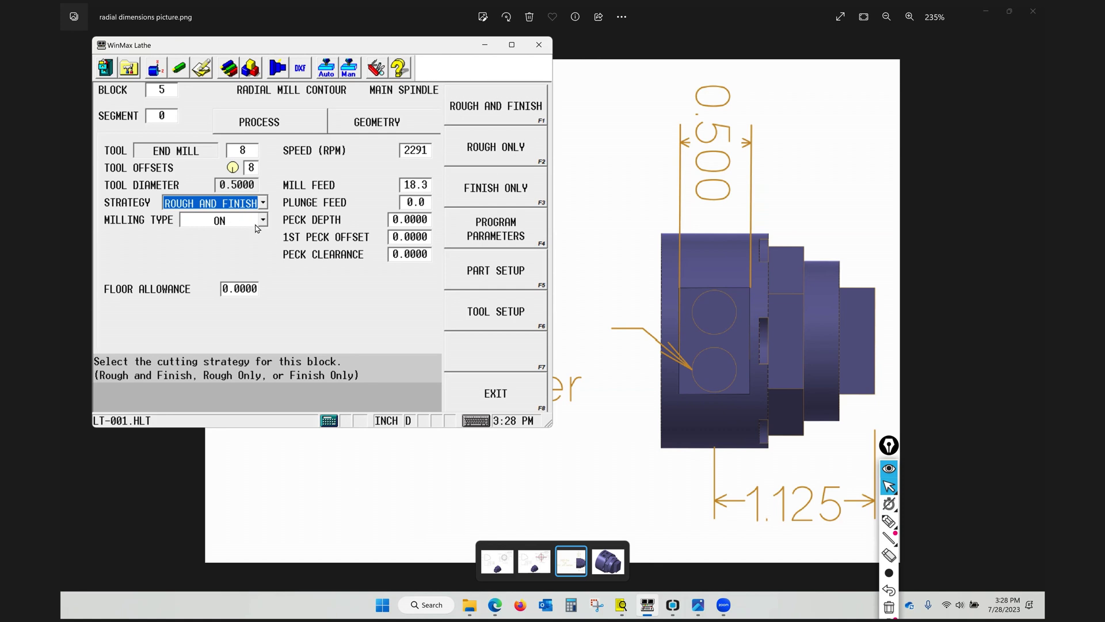
left_click(227, 226)
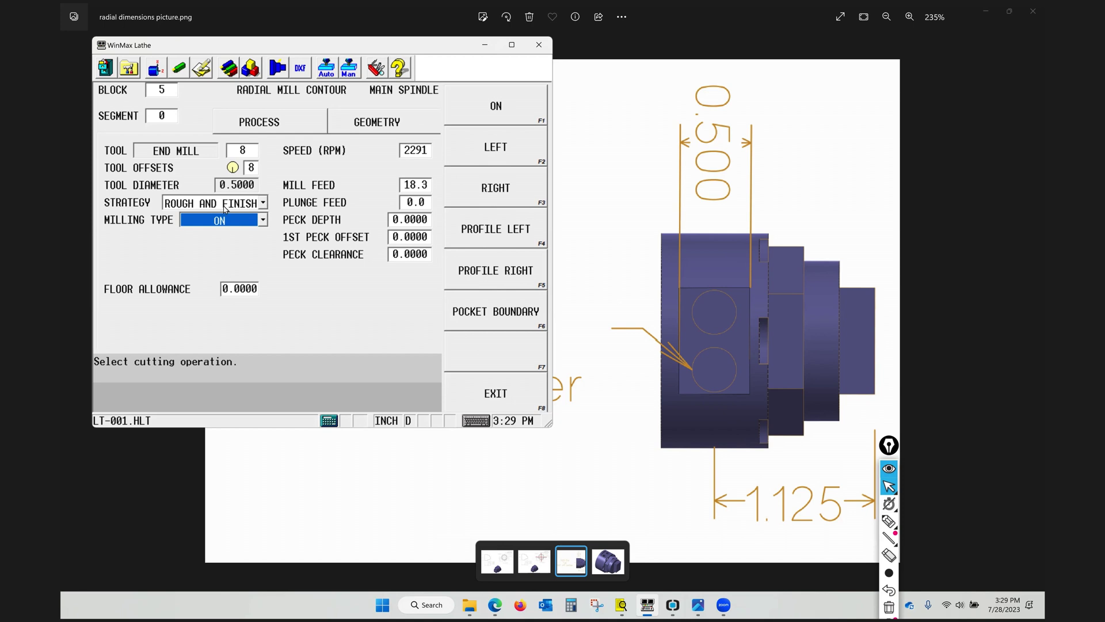
- Set the contour's floor allowance to 0.0030 and plunge feed to 10.0
left_click(233, 288)
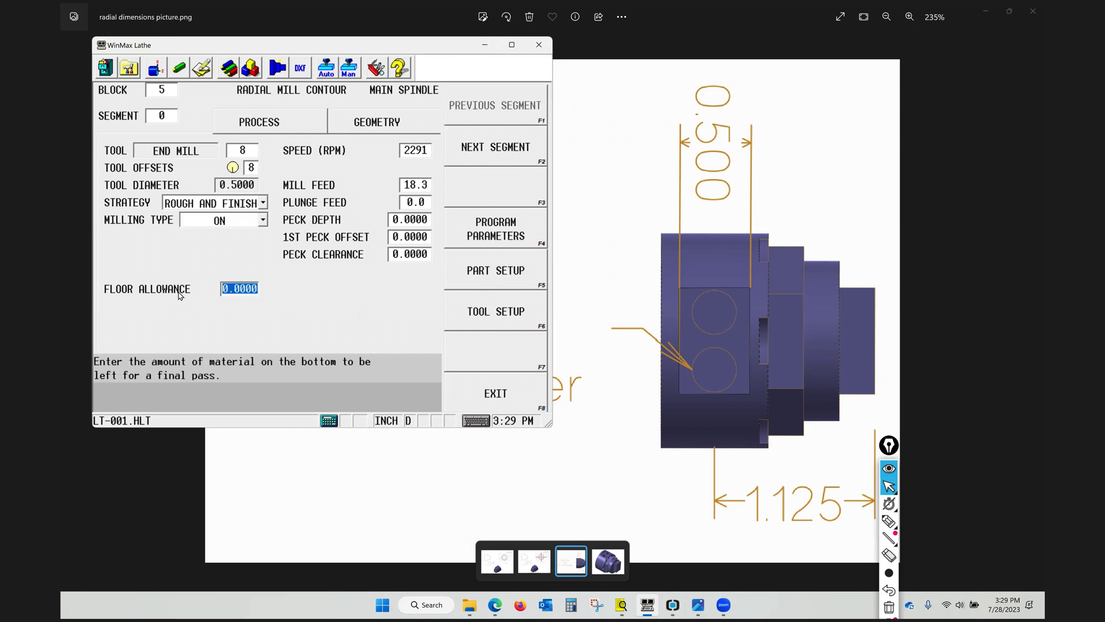
type(".003")
key("Return")
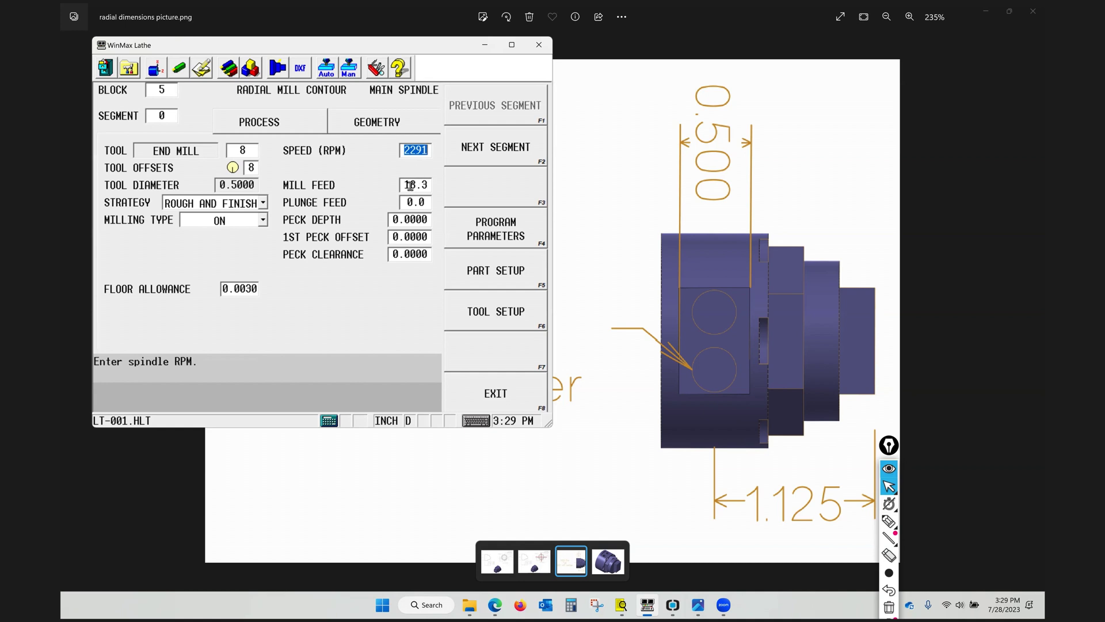
left_click(410, 202)
key("ctrl+a")
type("10")
key("Return")
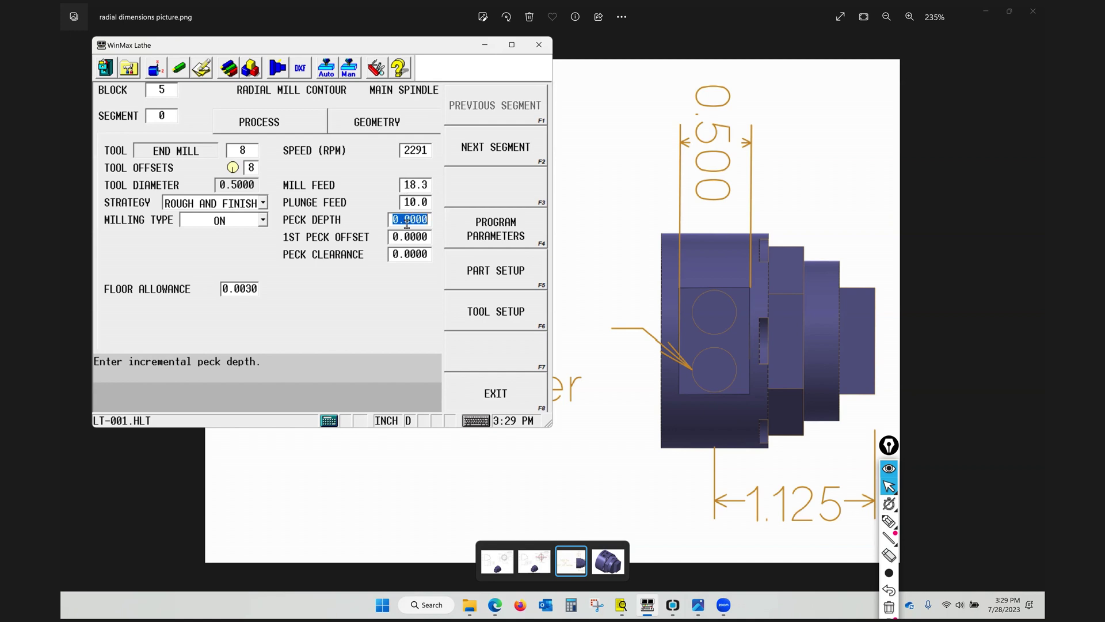
left_click(390, 123)
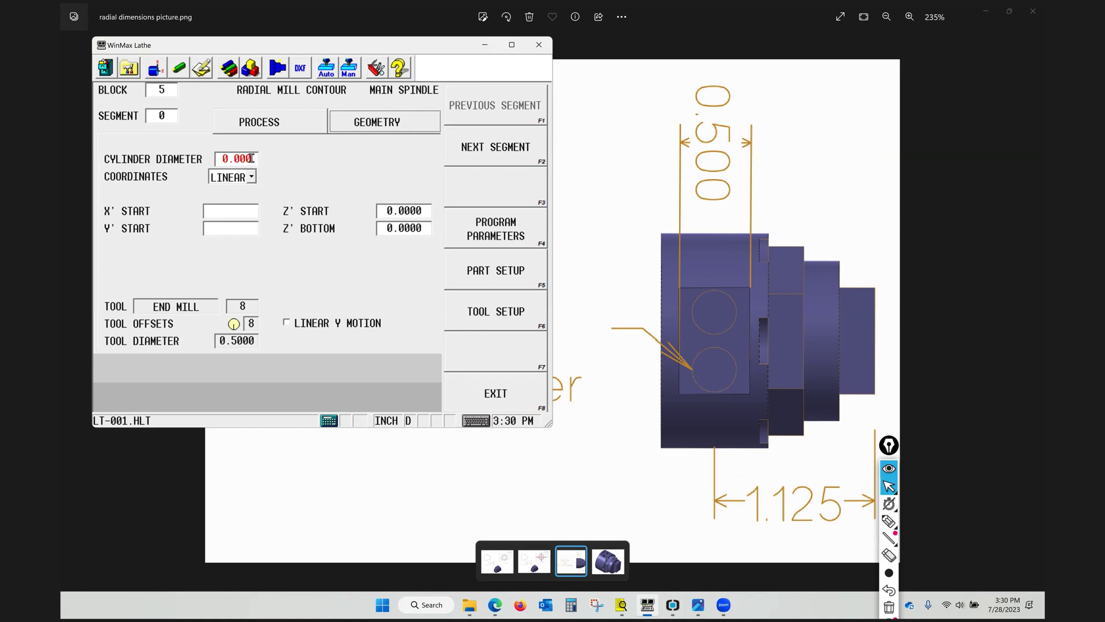
- Set block 5's cylinder diameter to 1.500, keeping coordinates on LINEAR
left_click(252, 158)
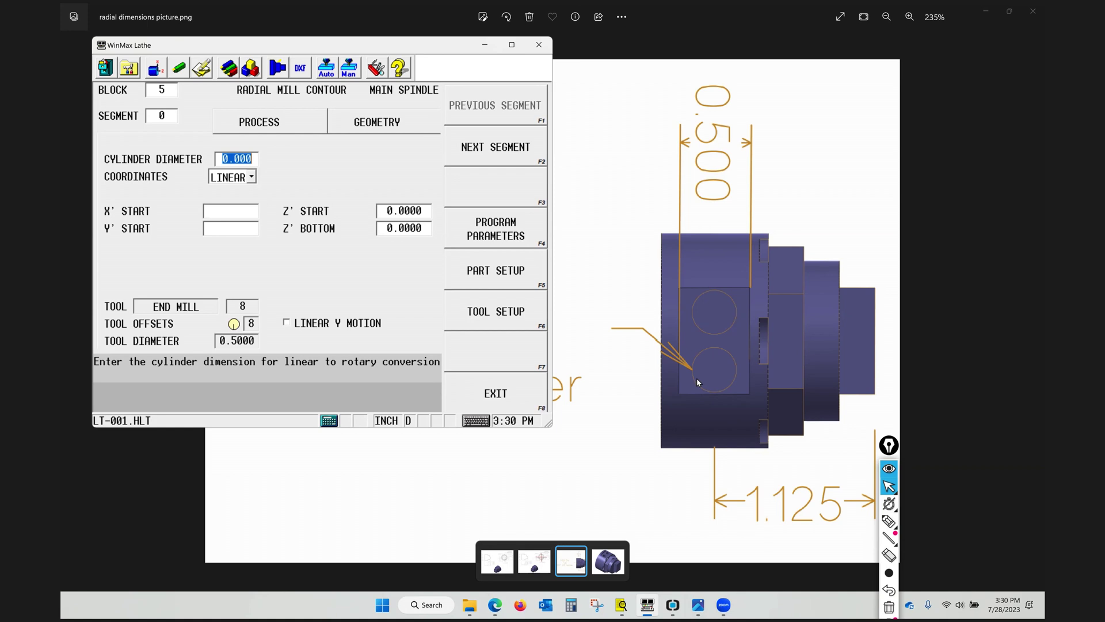
type("1.5")
key("Return")
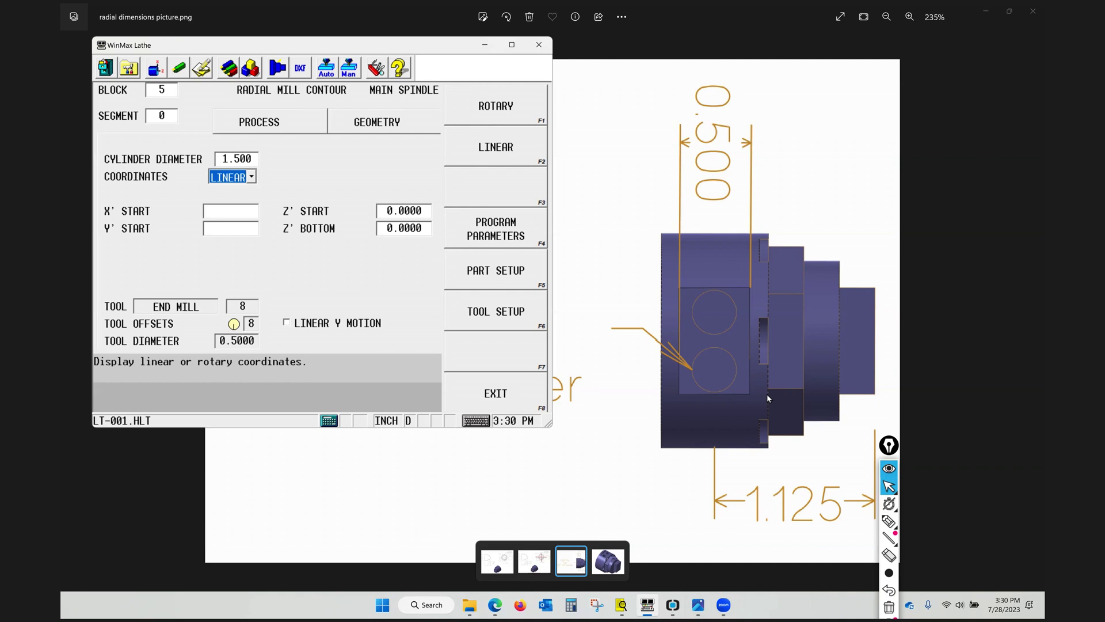
left_click(889, 470)
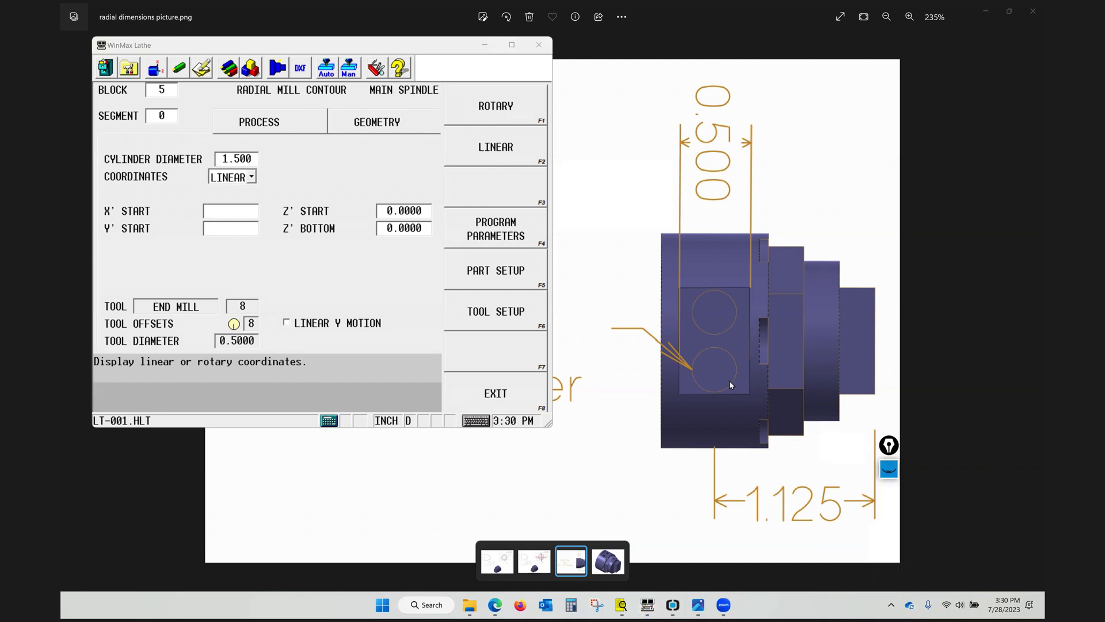
left_click(243, 213)
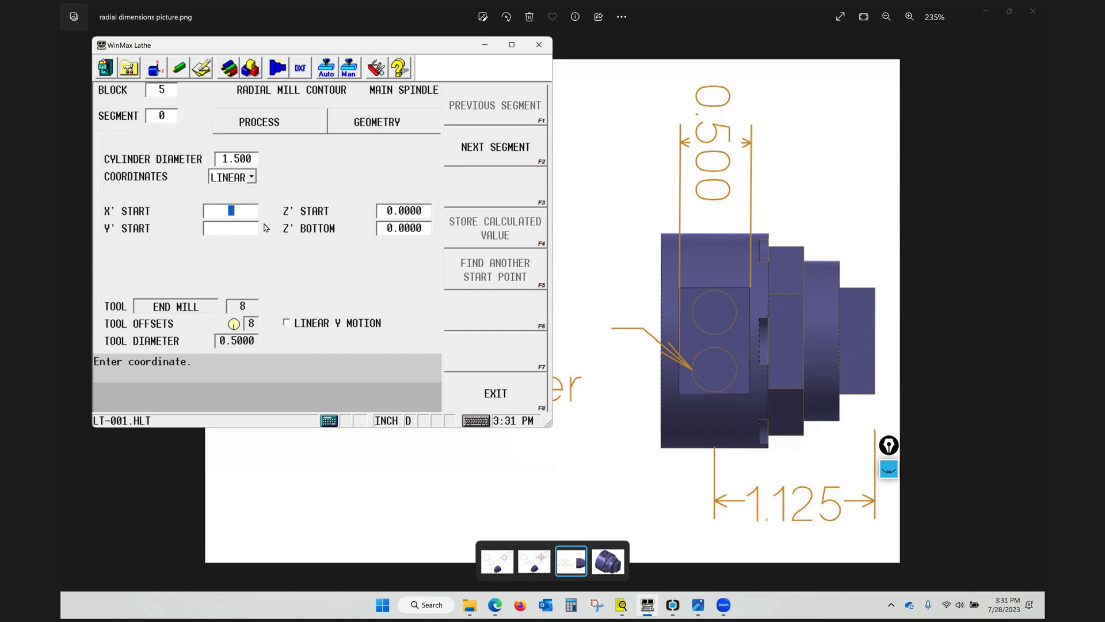
- Enter X' start -1.1250 and highlight the start point on the part picture
type("-1.125")
key("Return")
left_click(889, 469)
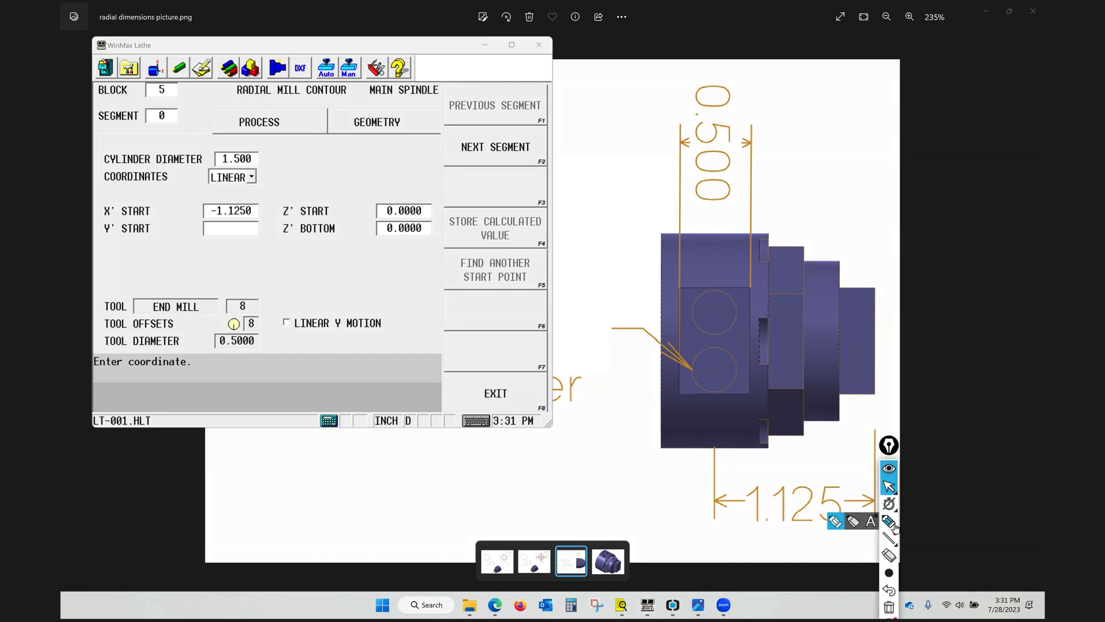
left_click(889, 521)
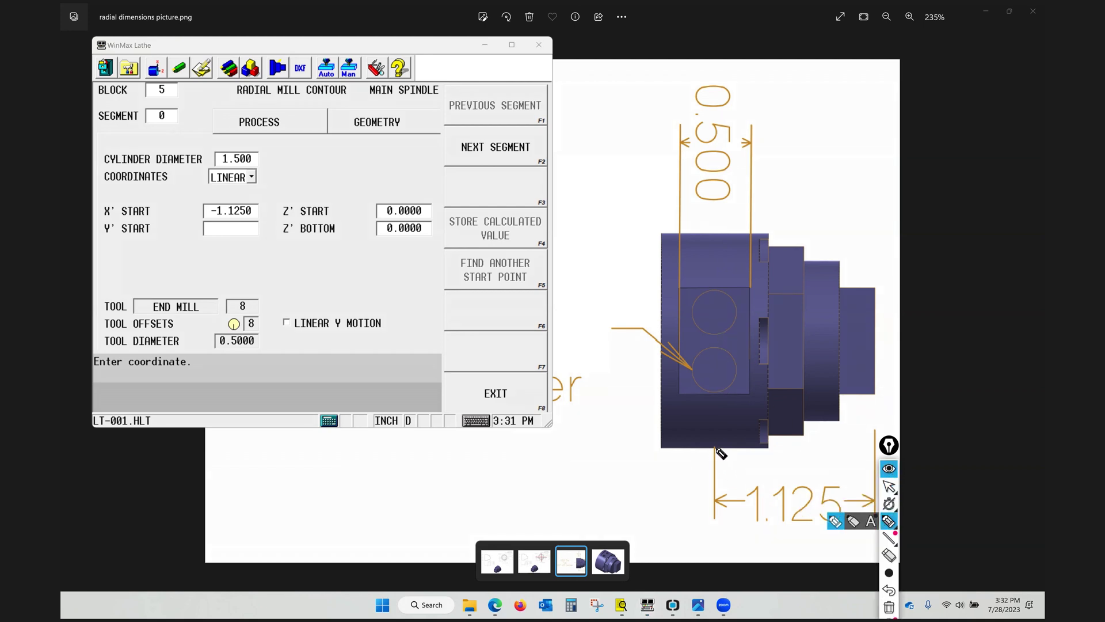
left_click(714, 448)
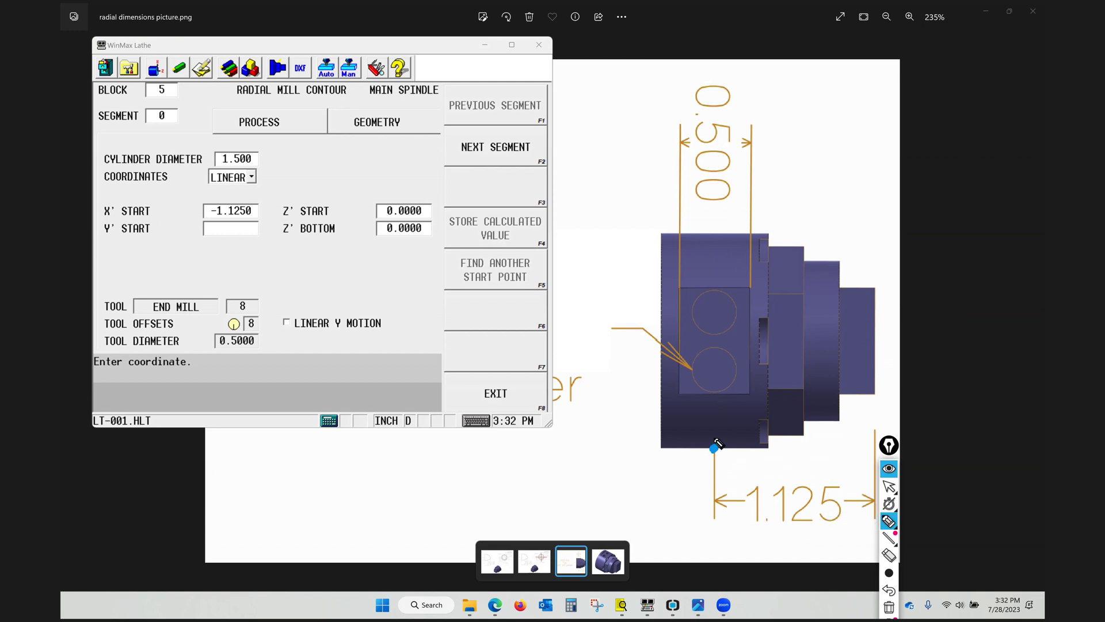
left_click(896, 486)
- Enter Y' start -0.7500, Z' start 0.1000 and Z' bottom -0.1000
left_click(234, 228)
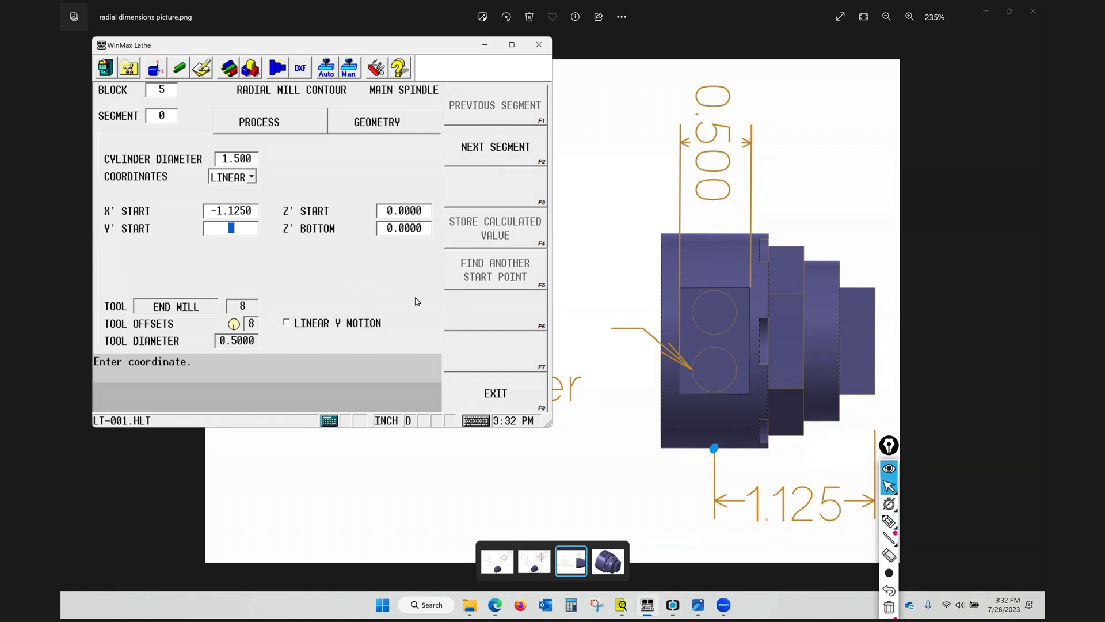
type("-0")
type(".75")
key("Return")
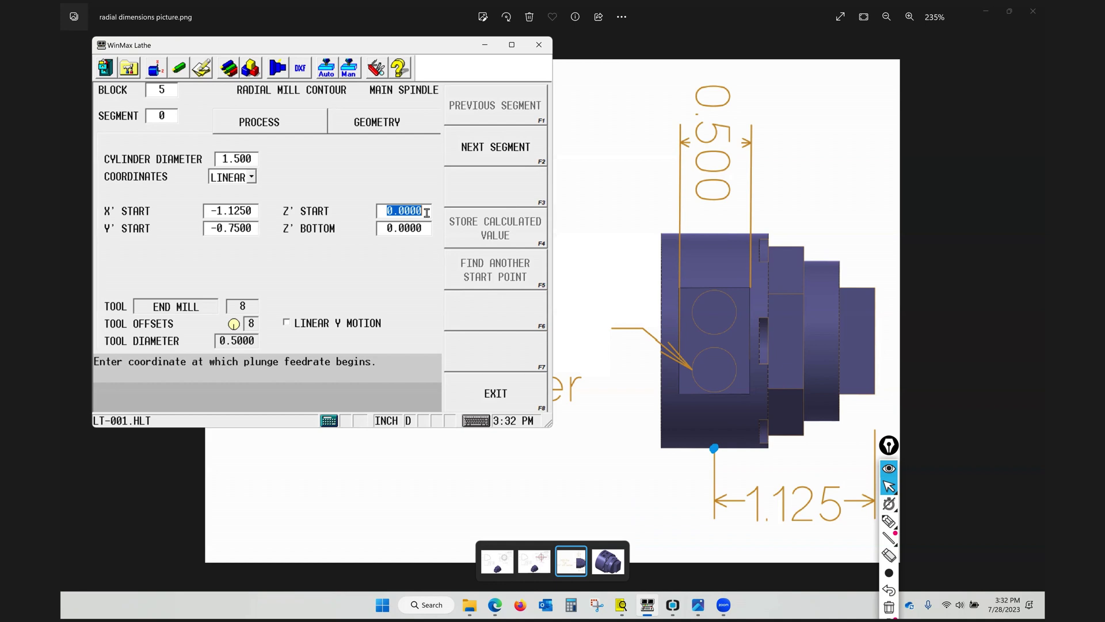
type(".1")
key("Return")
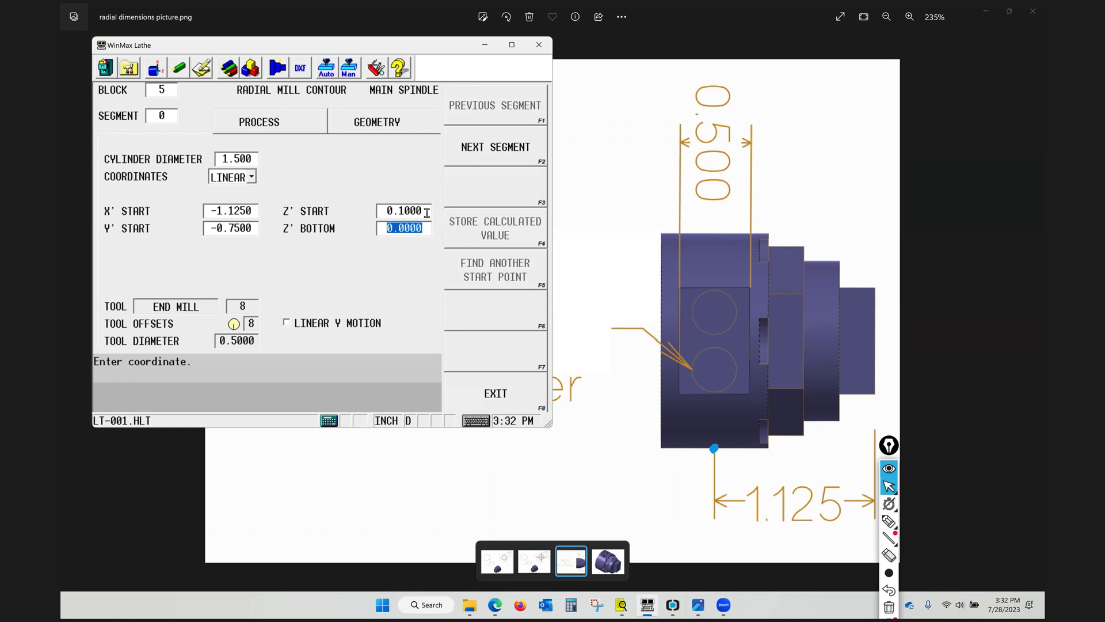
type("-0")
type(".1")
key("Return")
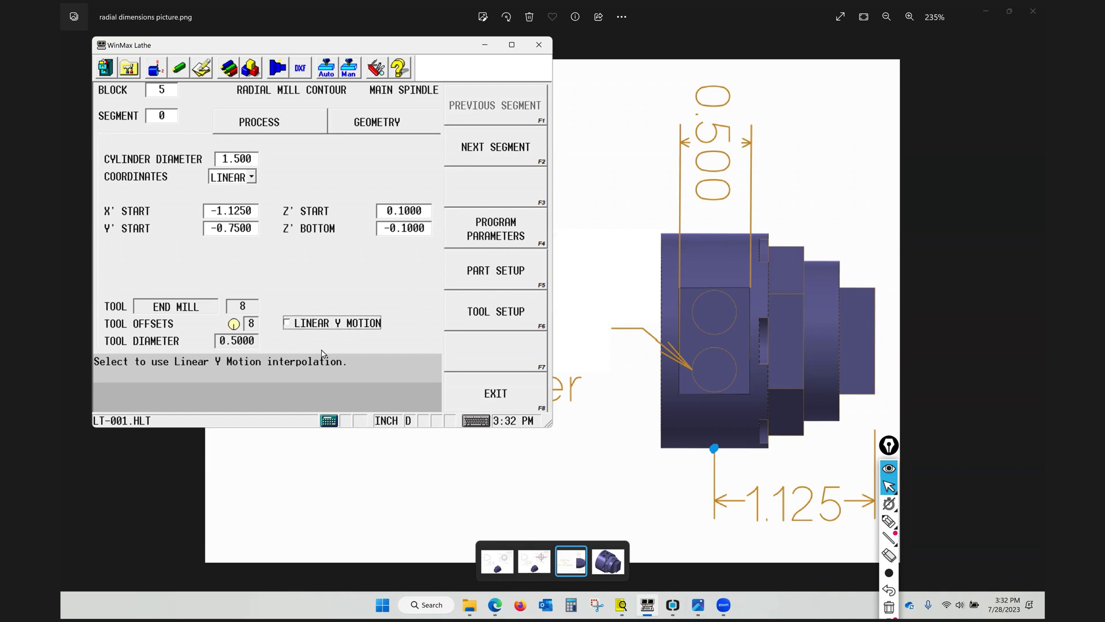
- Enable Linear Y Motion, ink the vertical cut path on the picture, and add a segment
left_click(288, 324)
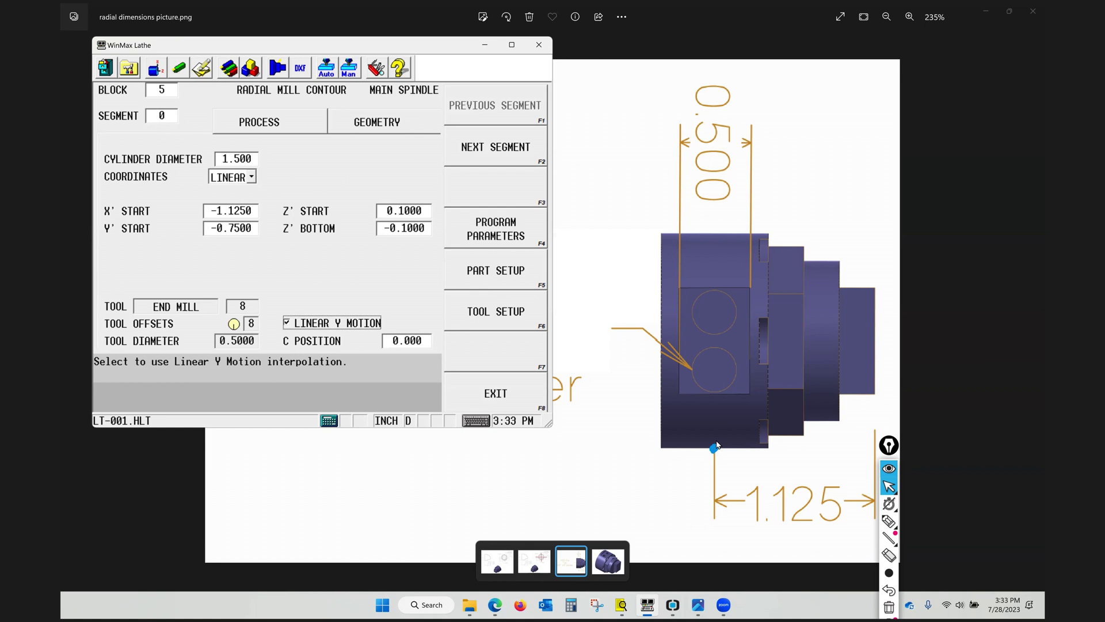
left_click(888, 521)
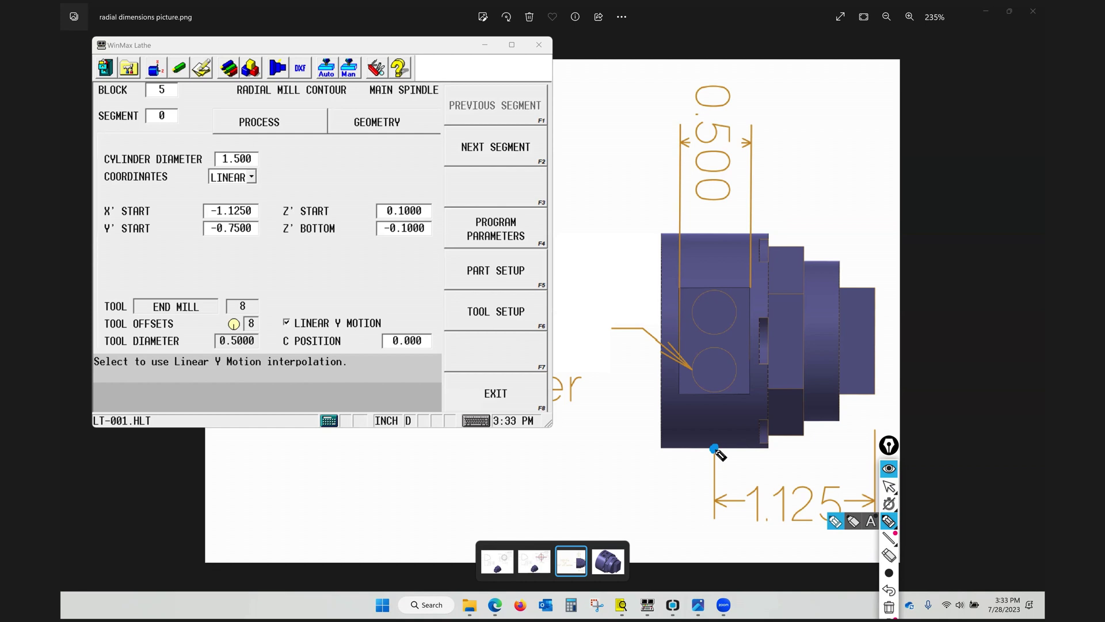
left_click_drag(714, 449, 723, 237)
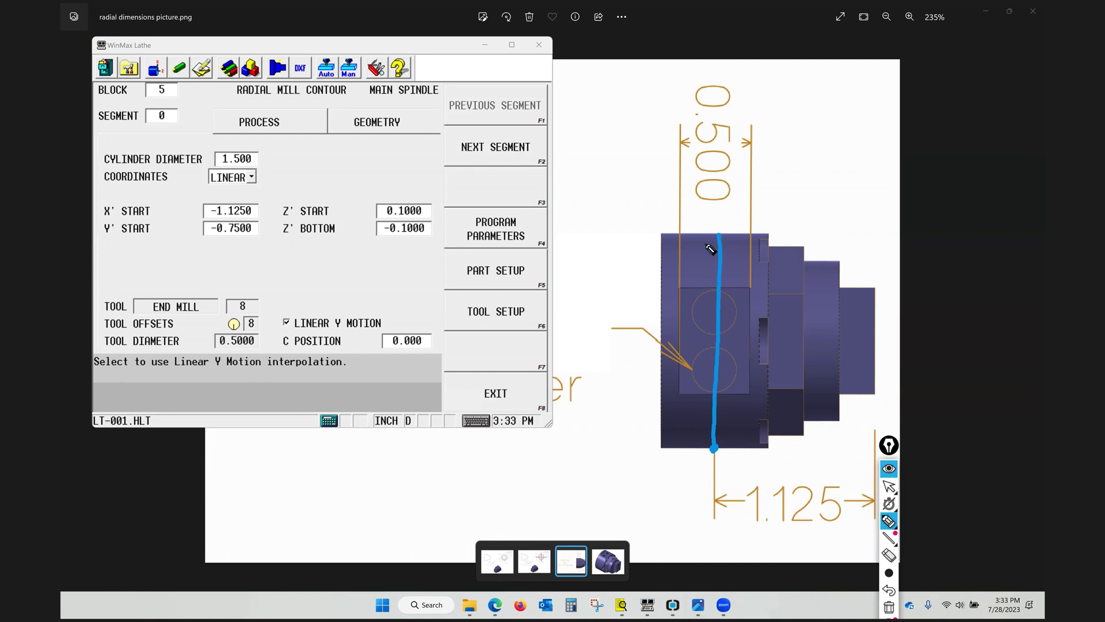
left_click(889, 486)
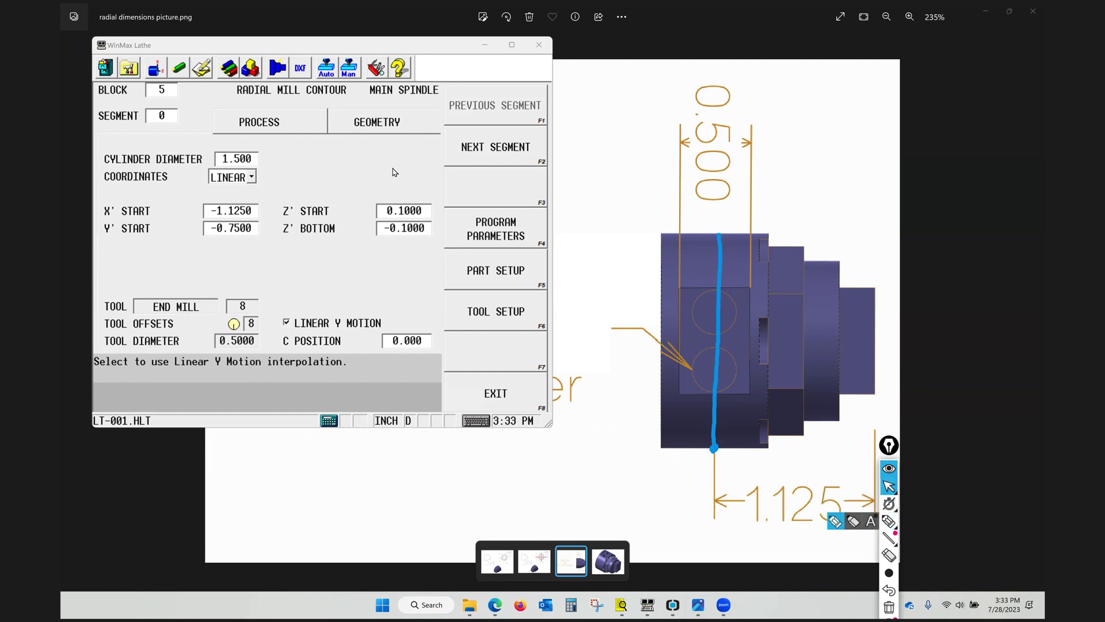
left_click(499, 151)
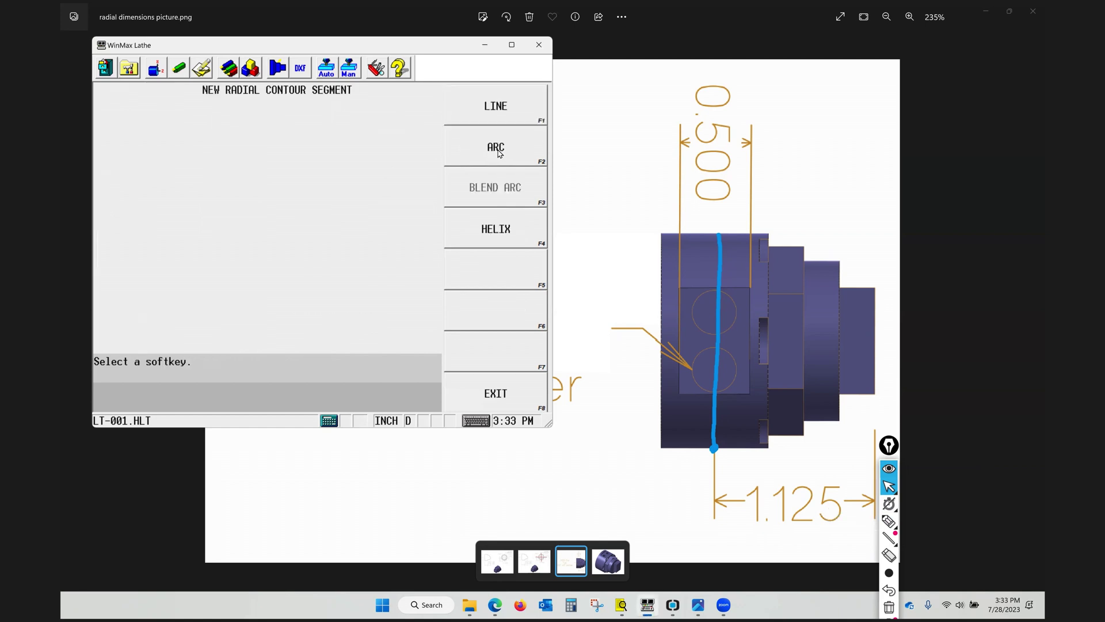
- Make segment 1 a line ending at X' -1.1250, Y' 0.7500 (length 1.5000, 90°)
left_click(487, 108)
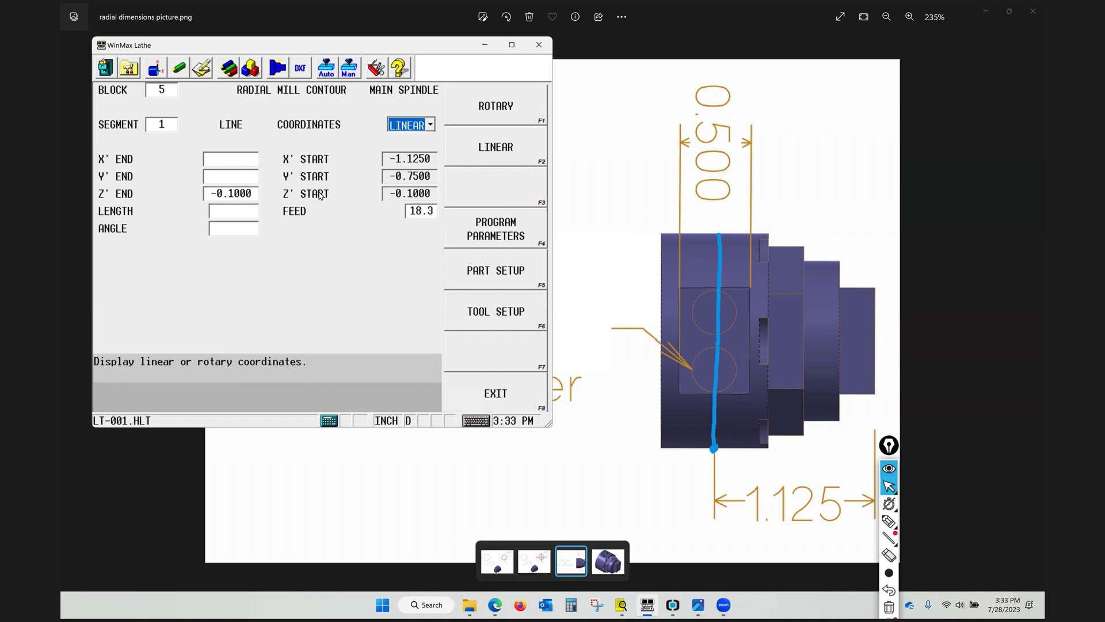
left_click(241, 159)
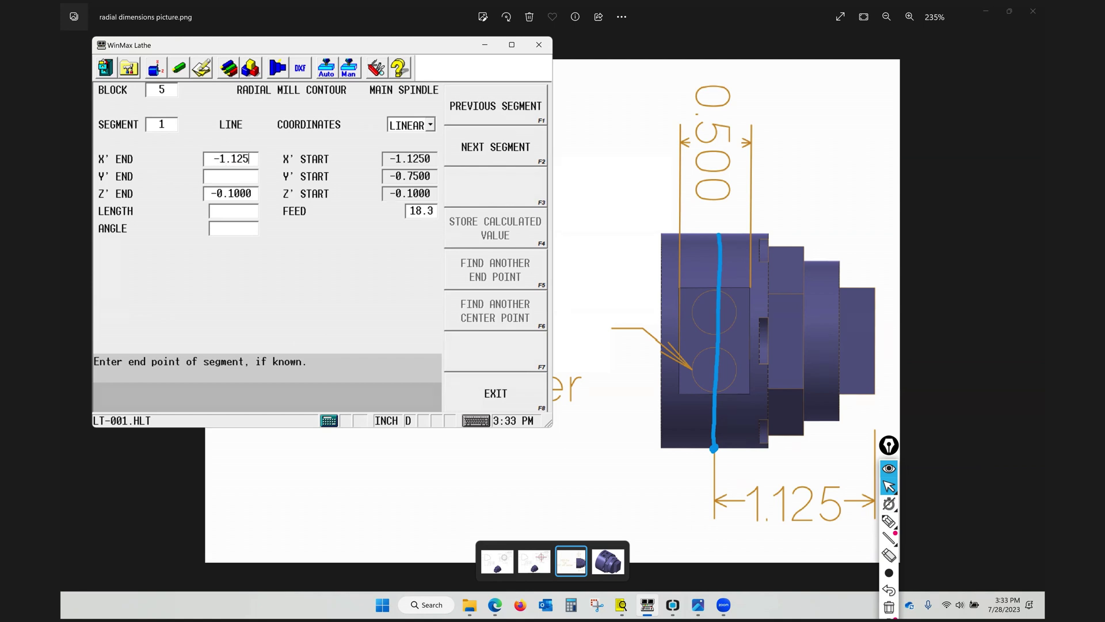
key("Return")
type(".75")
key("Return")
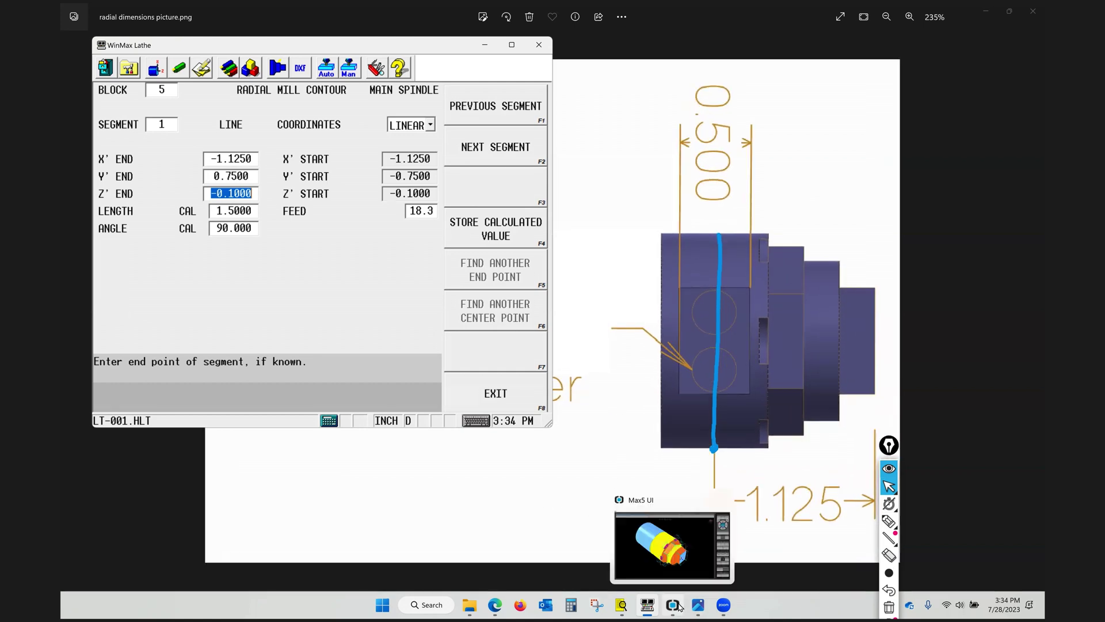
left_click(678, 588)
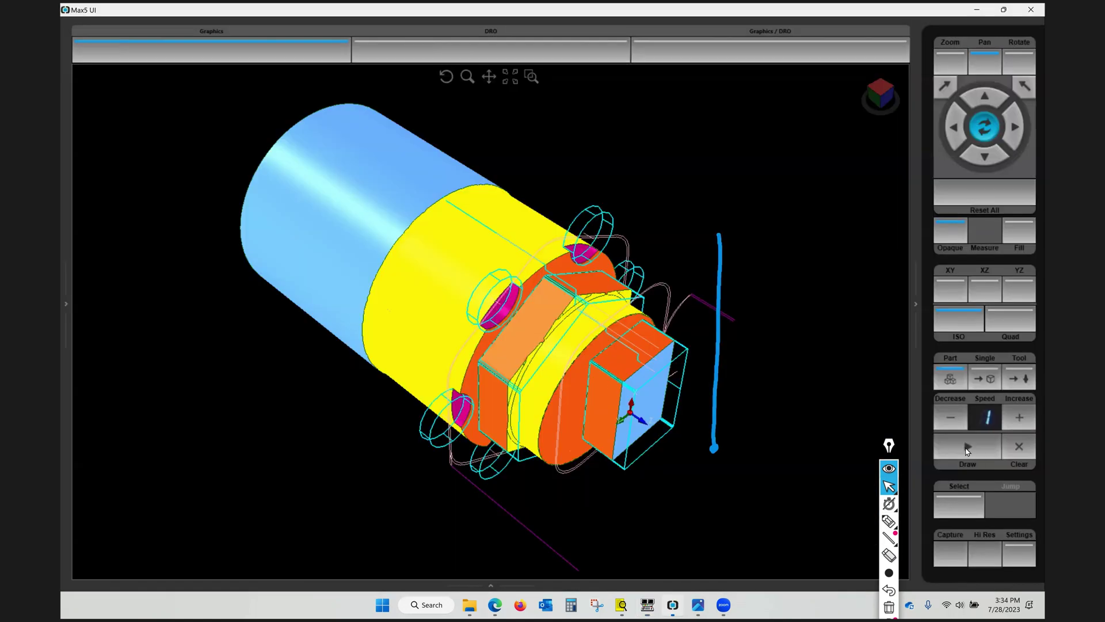
- Run the Max5 UI Draw simulation and orbit the part to inspect the milled flat
left_click(966, 448)
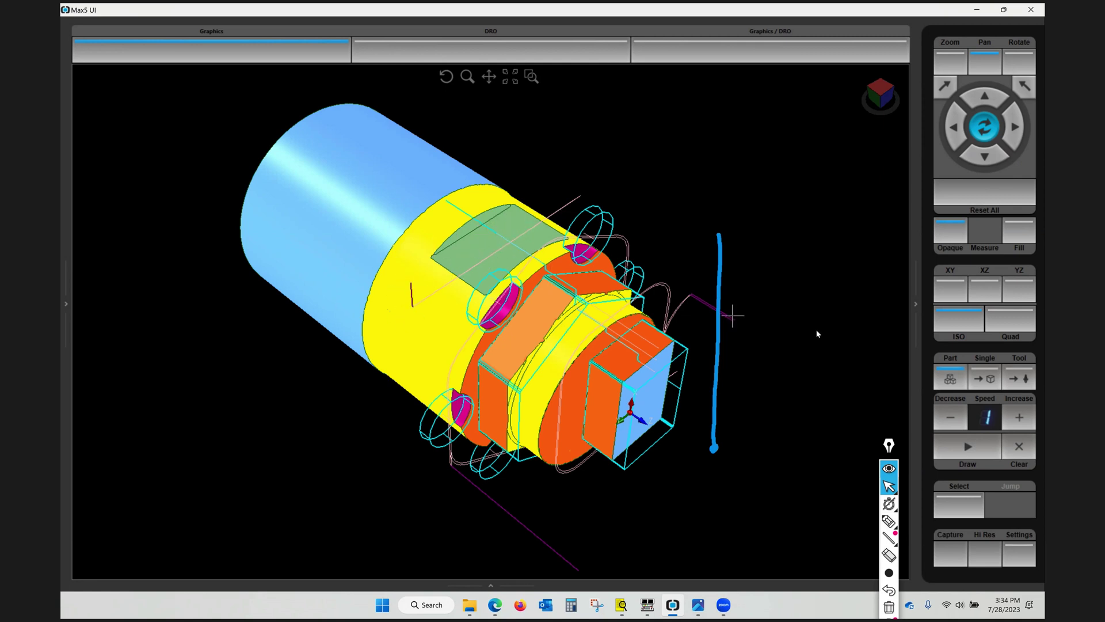
left_click_drag(348, 242, 330, 291)
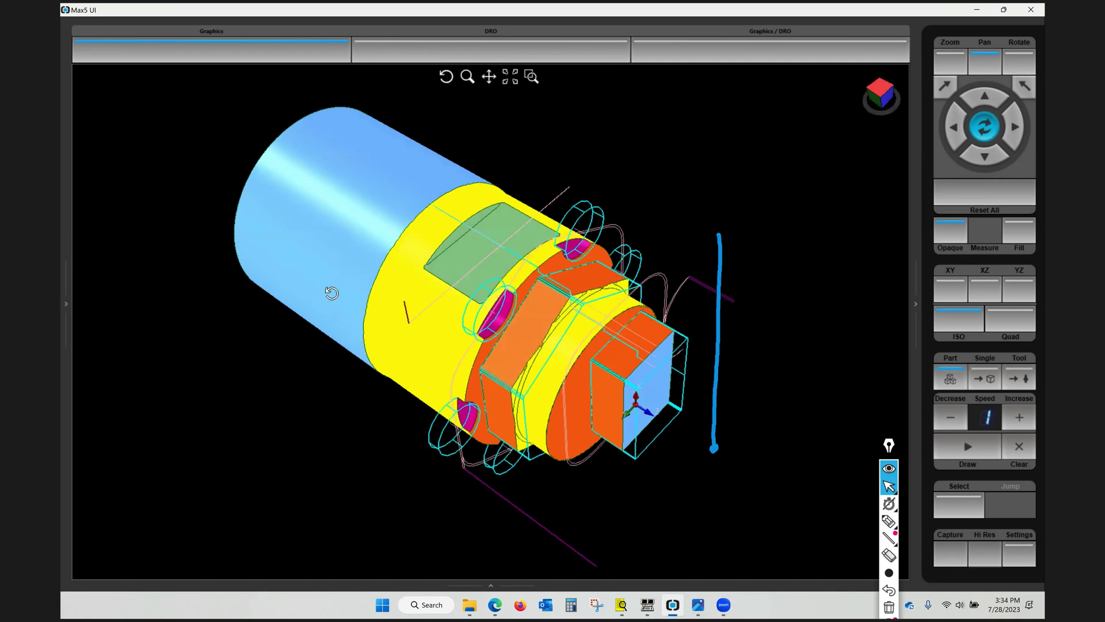
left_click_drag(337, 334, 351, 364)
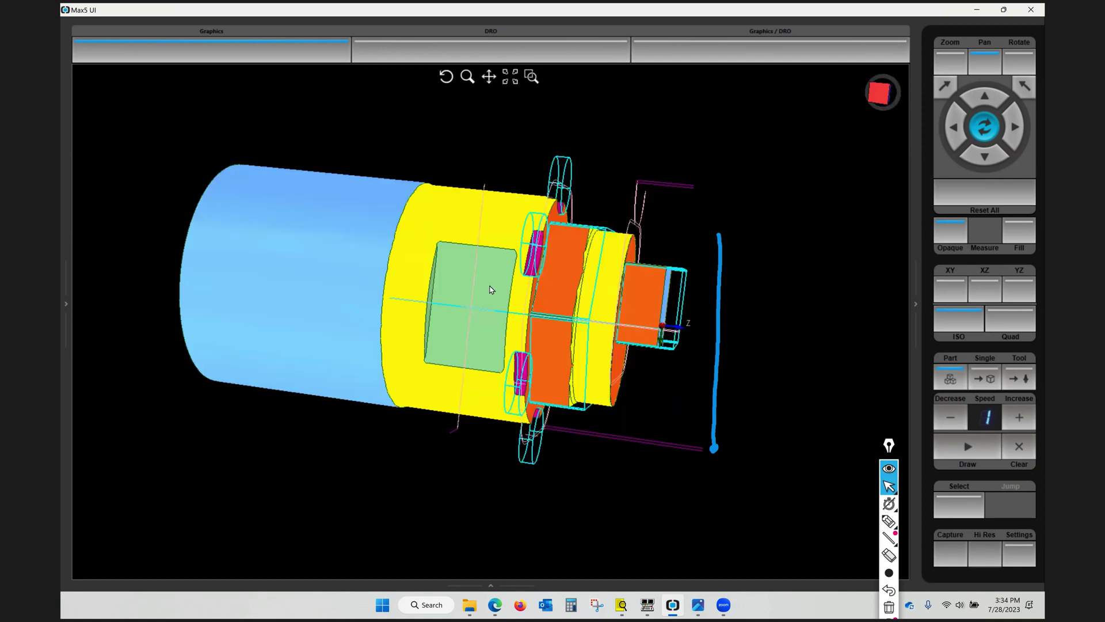
left_click_drag(338, 334, 471, 355)
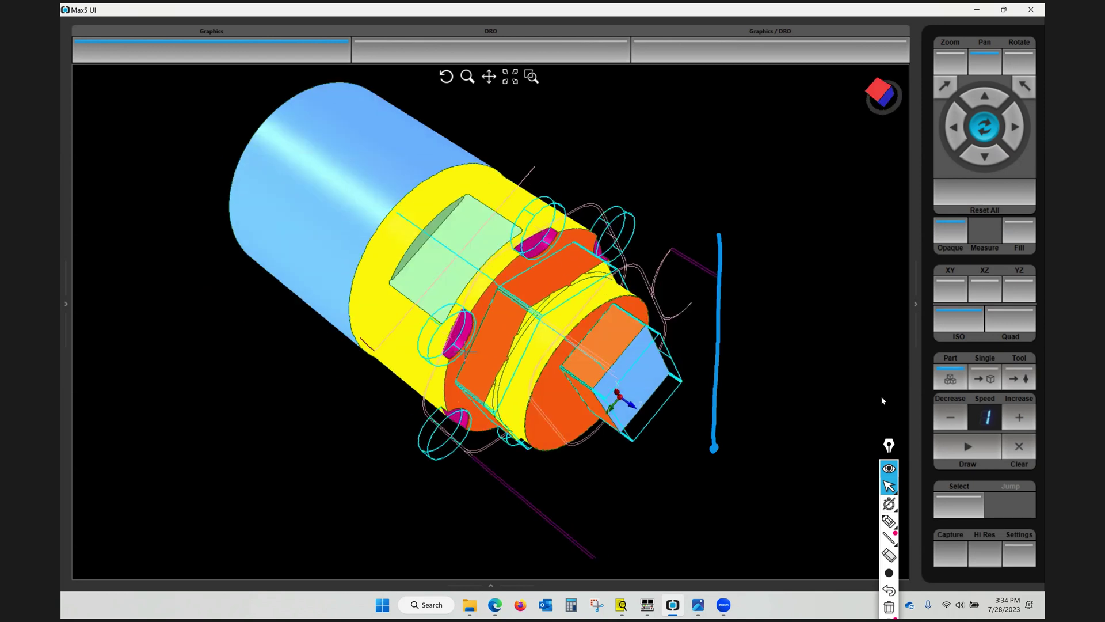
left_click_drag(587, 286, 516, 233)
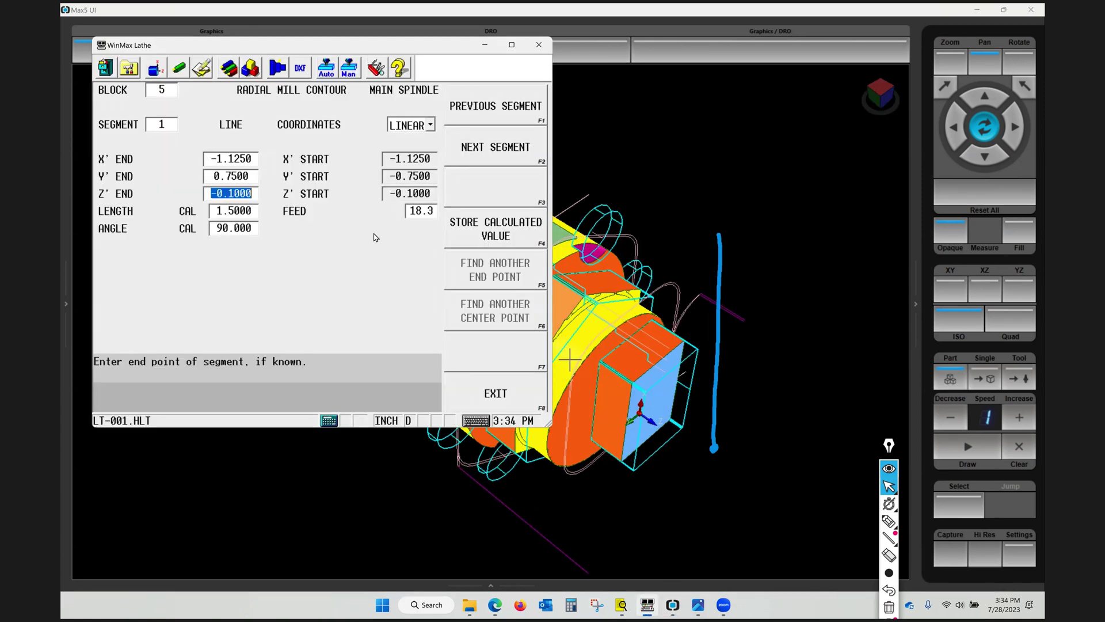
- Return to segment 0, uncheck Linear Y Motion, and redraw the part in Max5 UI
left_click(162, 124)
type("0")
key("Return")
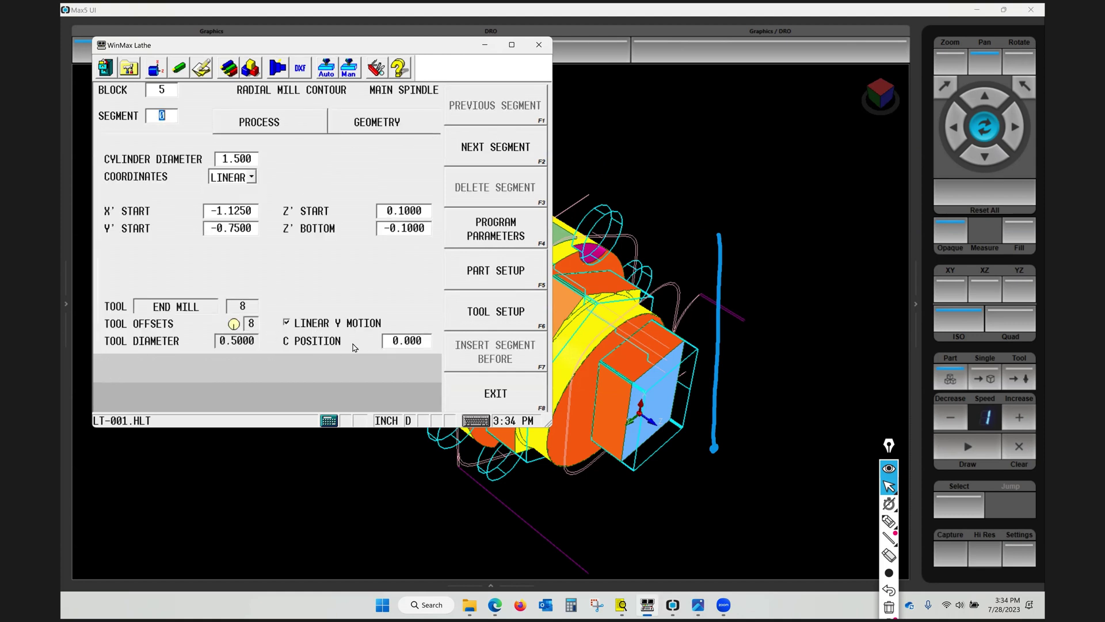
left_click(287, 323)
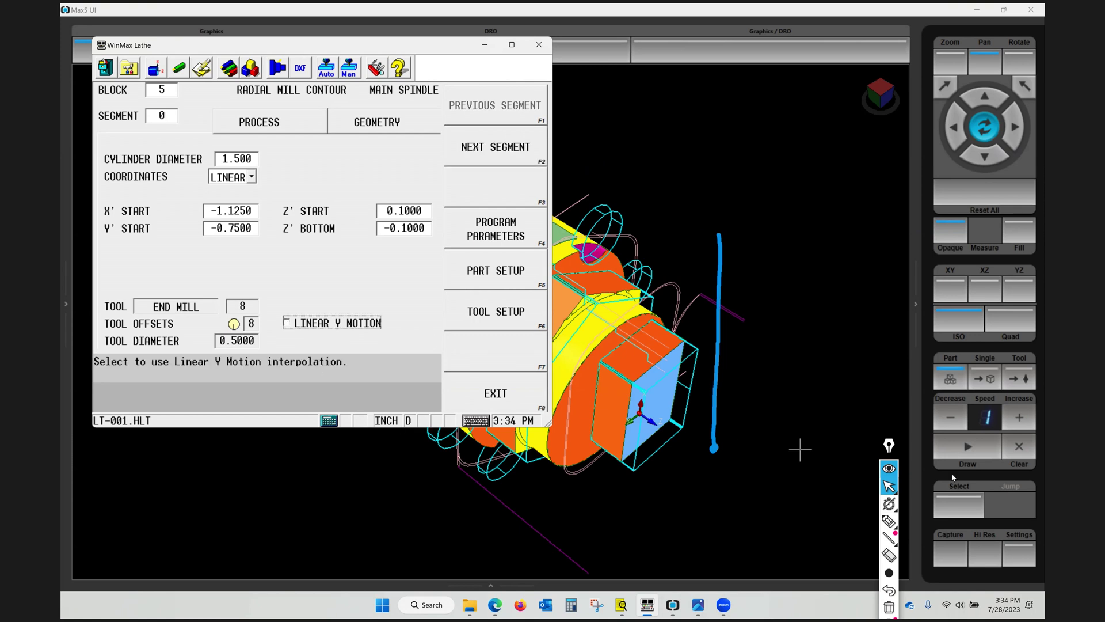
left_click(975, 448)
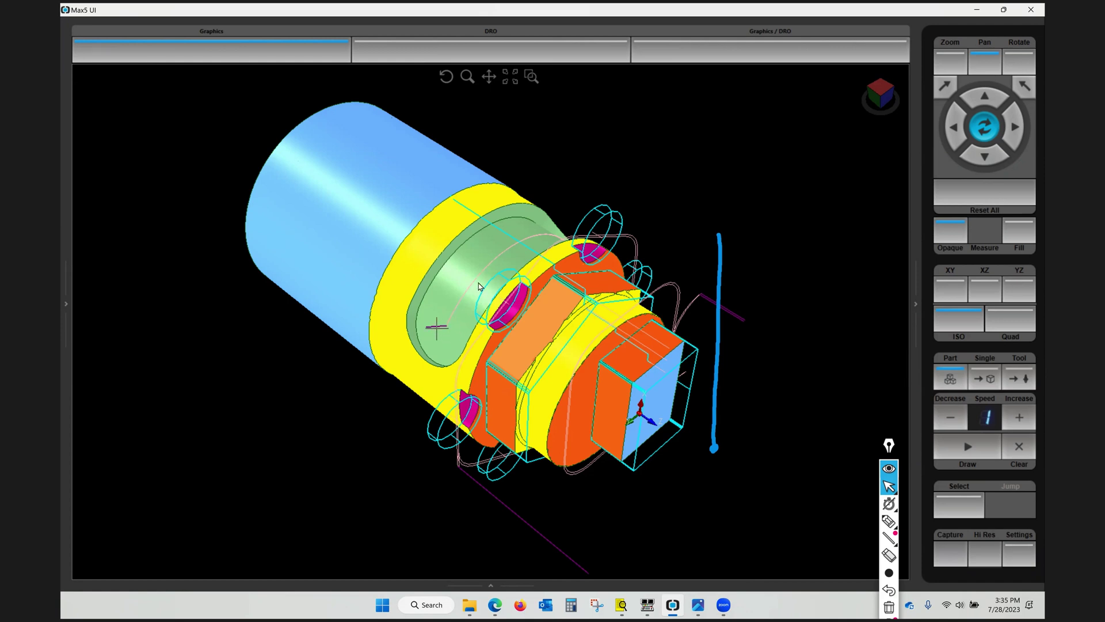
left_click_drag(434, 320, 463, 314)
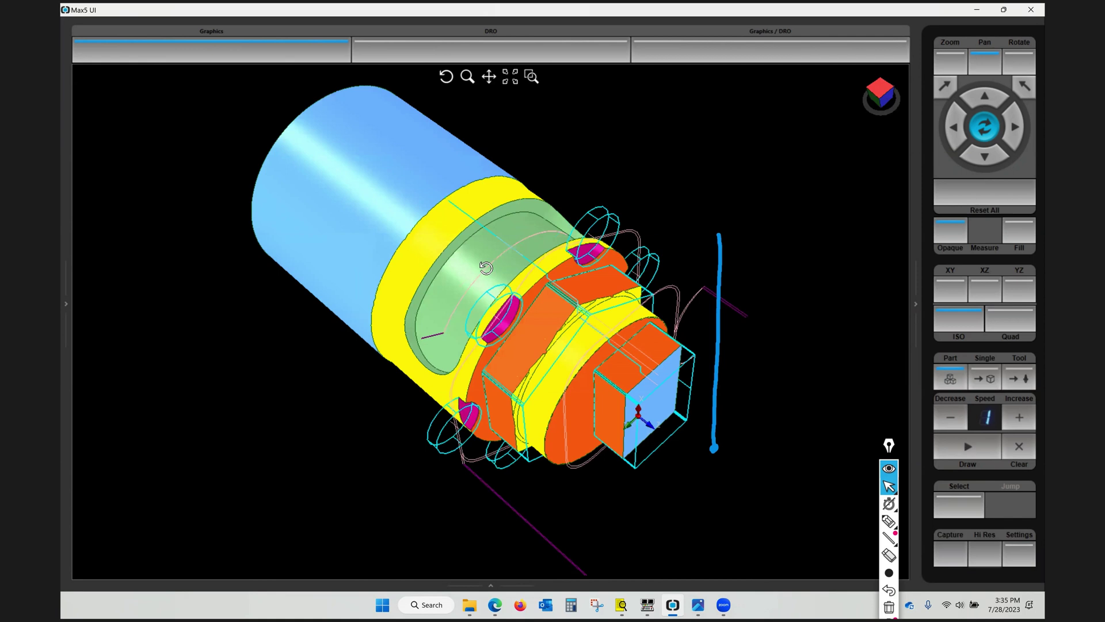
left_click_drag(451, 299, 535, 232)
left_click_drag(621, 208, 484, 219)
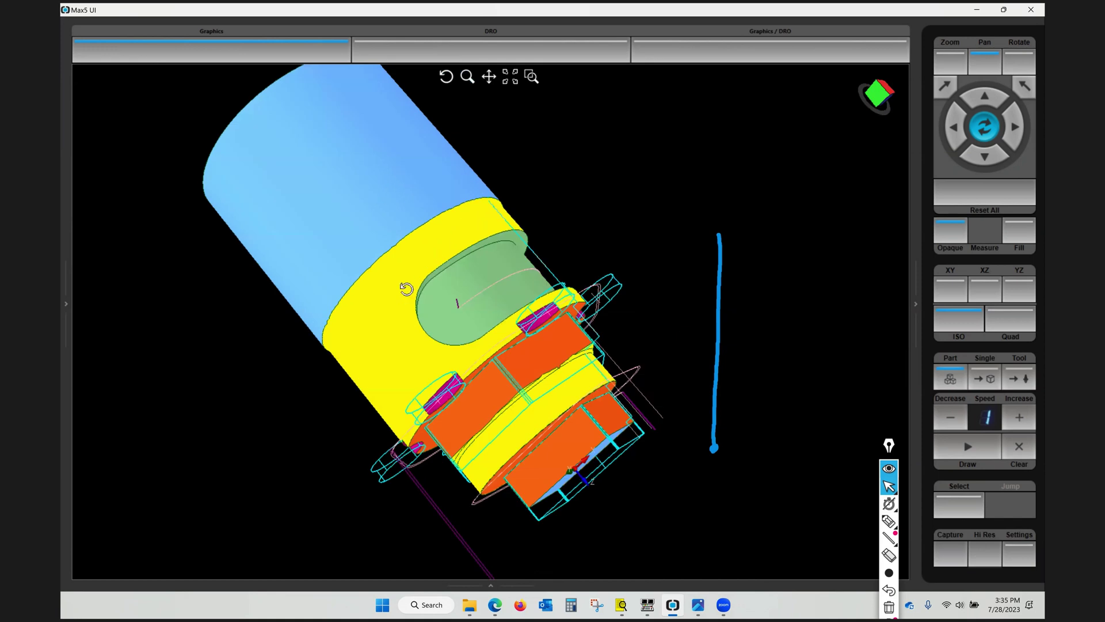
left_click_drag(436, 283, 560, 198)
left_click_drag(451, 222, 438, 250)
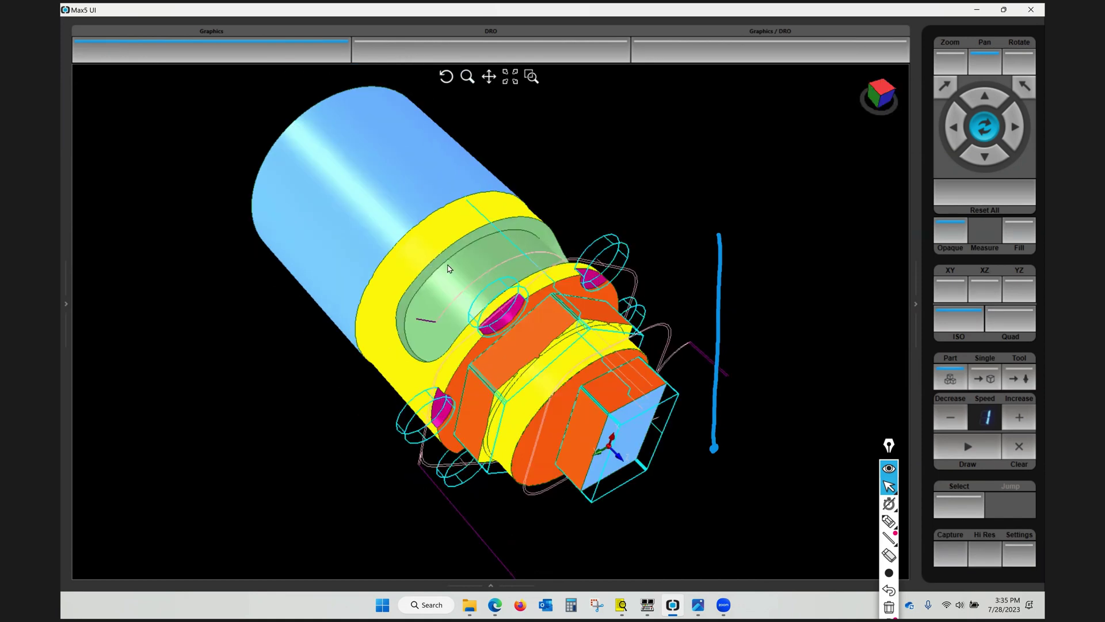
left_click_drag(487, 295, 516, 283)
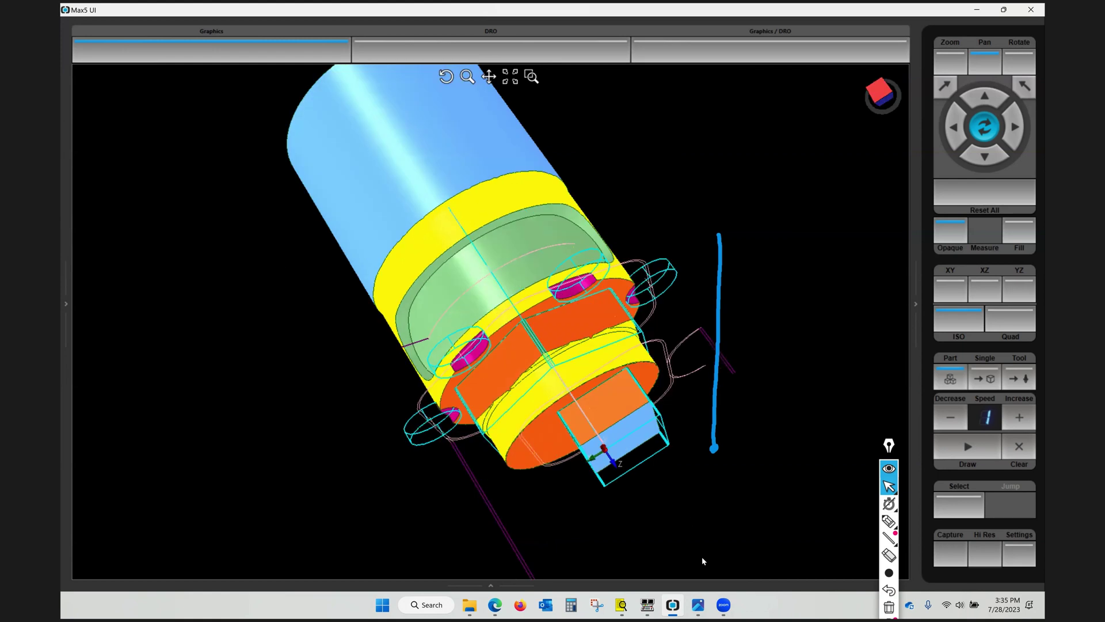
- Re-enable Linear Y Motion on block 5's radial mill contour and redraw the part in Max5 UI
left_click(647, 602)
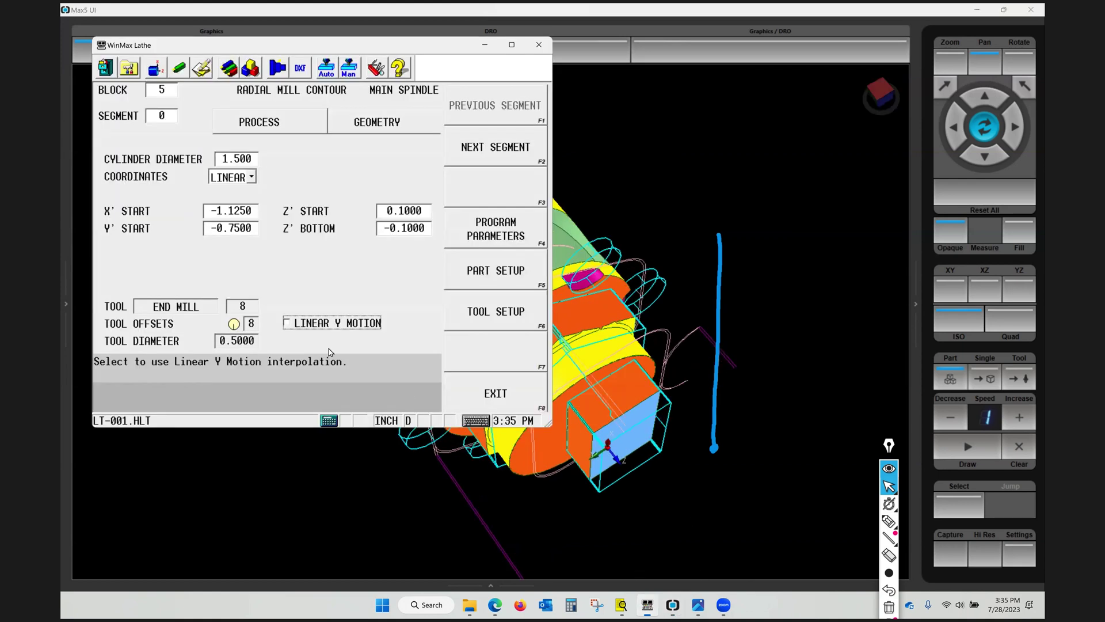
left_click(287, 324)
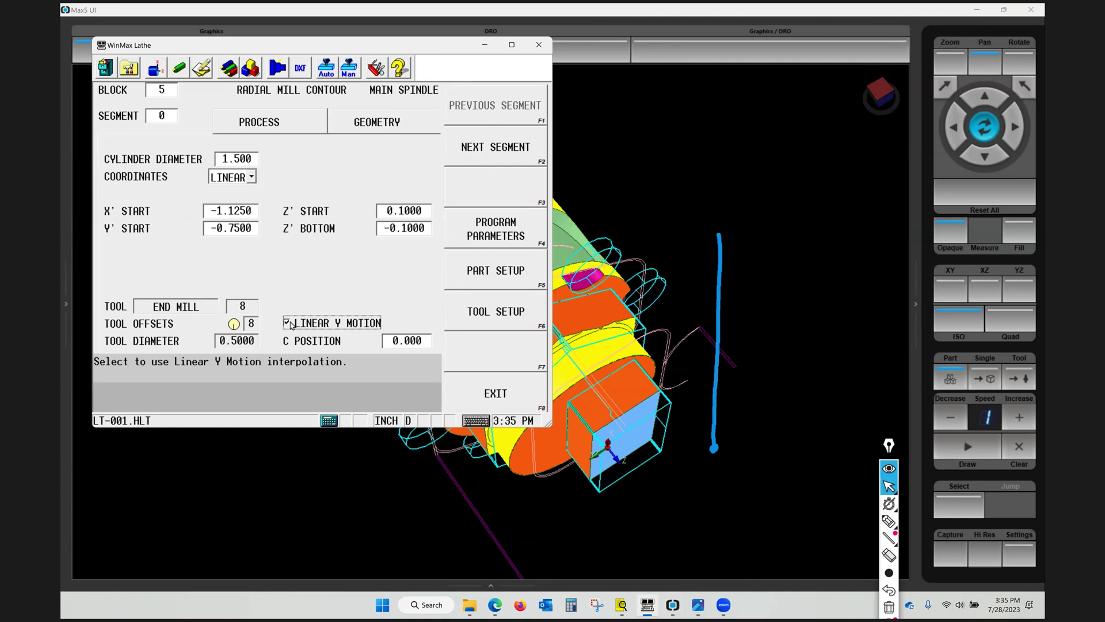
left_click(760, 513)
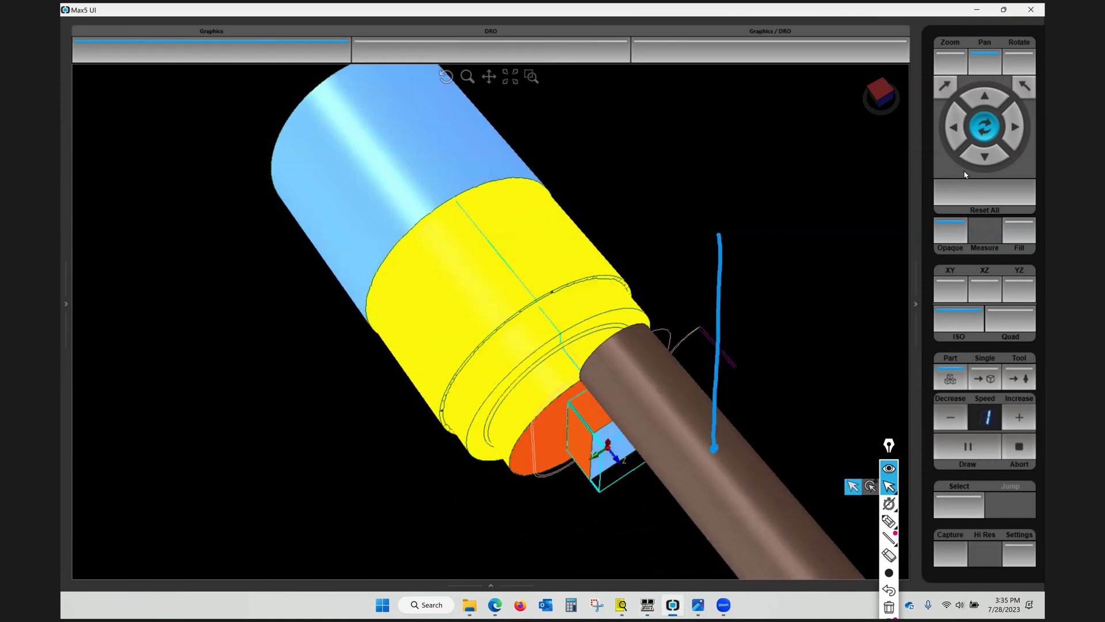
- Orbit the simulated part to inspect the milled flat and holes, then show the radial dimensions picture
mouse_move(502, 284)
left_mouse_down()
mouse_move(489, 289)
mouse_move(499, 286)
left_mouse_up()
left_click_drag(593, 266, 446, 303)
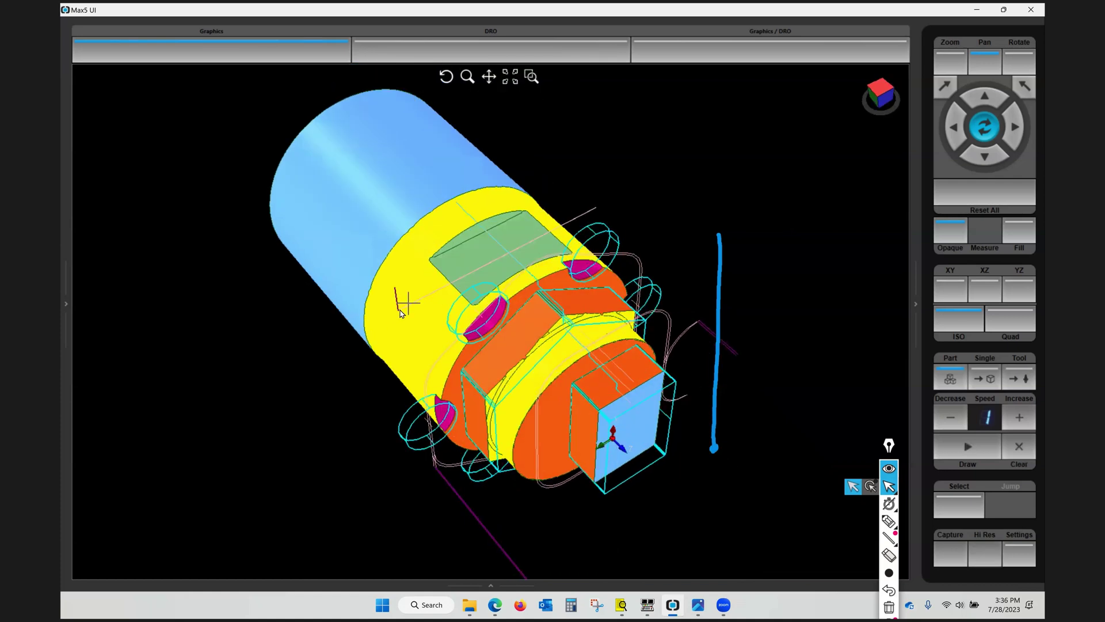
left_click_drag(492, 257, 436, 317)
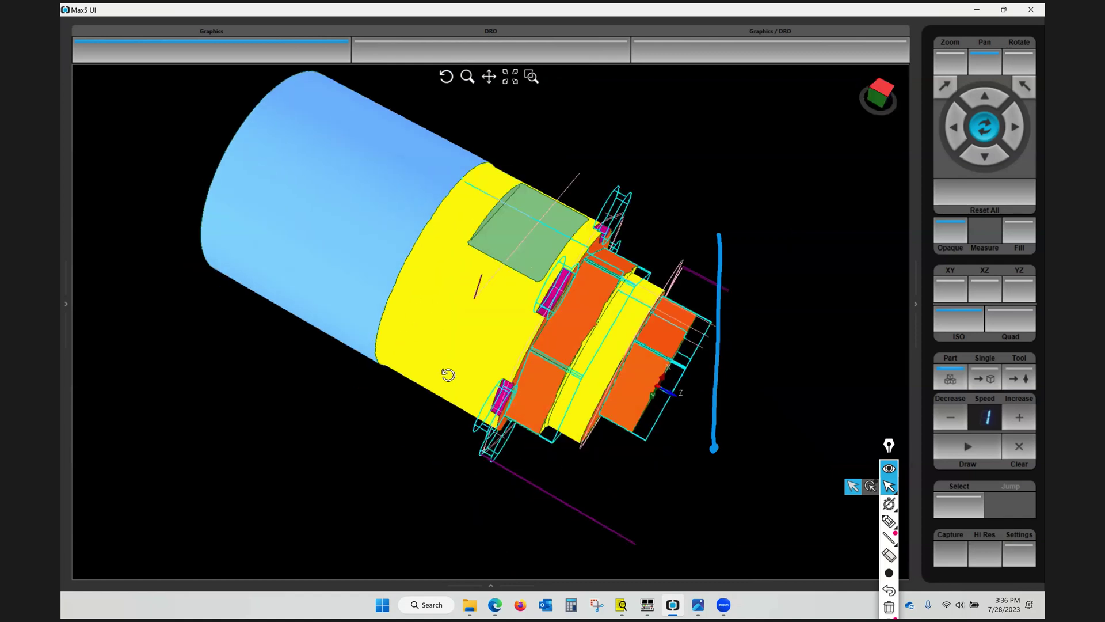
left_click_drag(448, 375, 440, 352)
left_click_drag(389, 285, 557, 290)
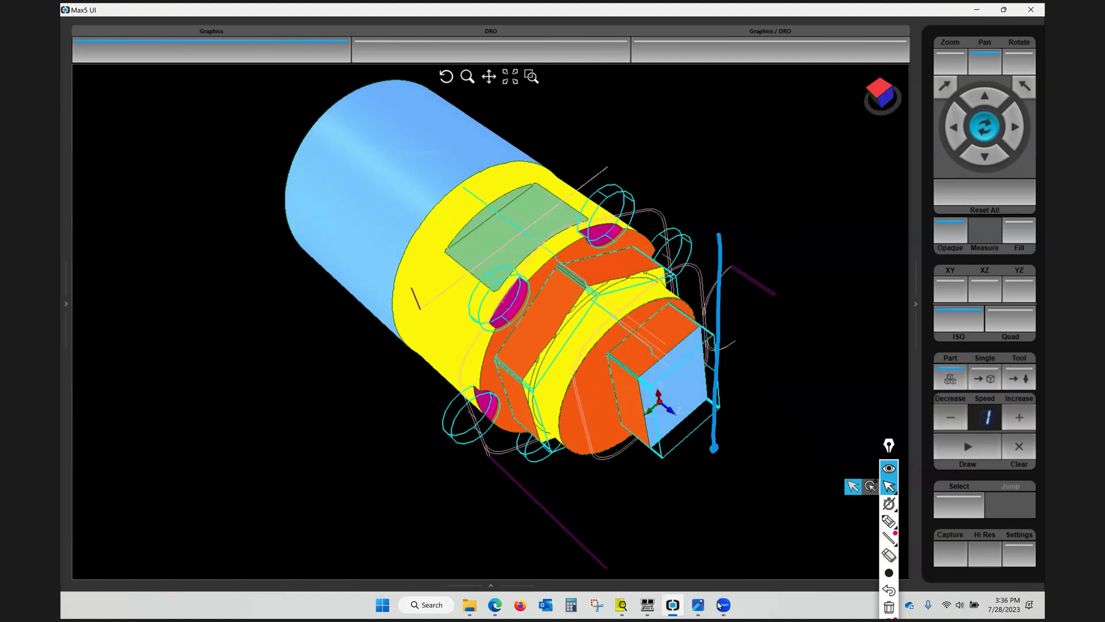
mouse_move(698, 604)
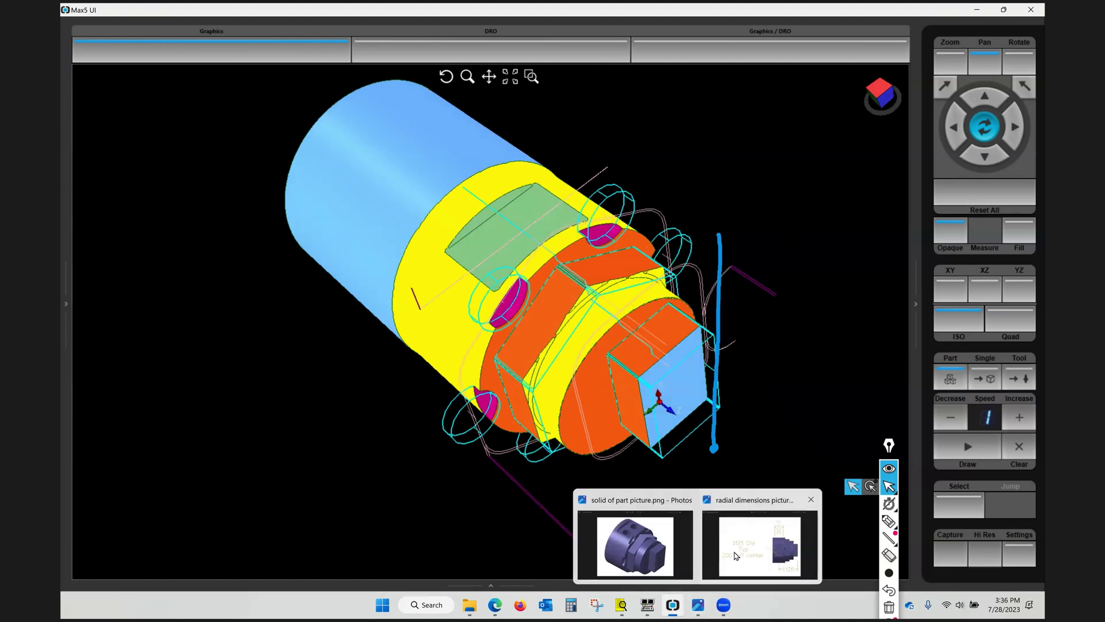
left_click(748, 533)
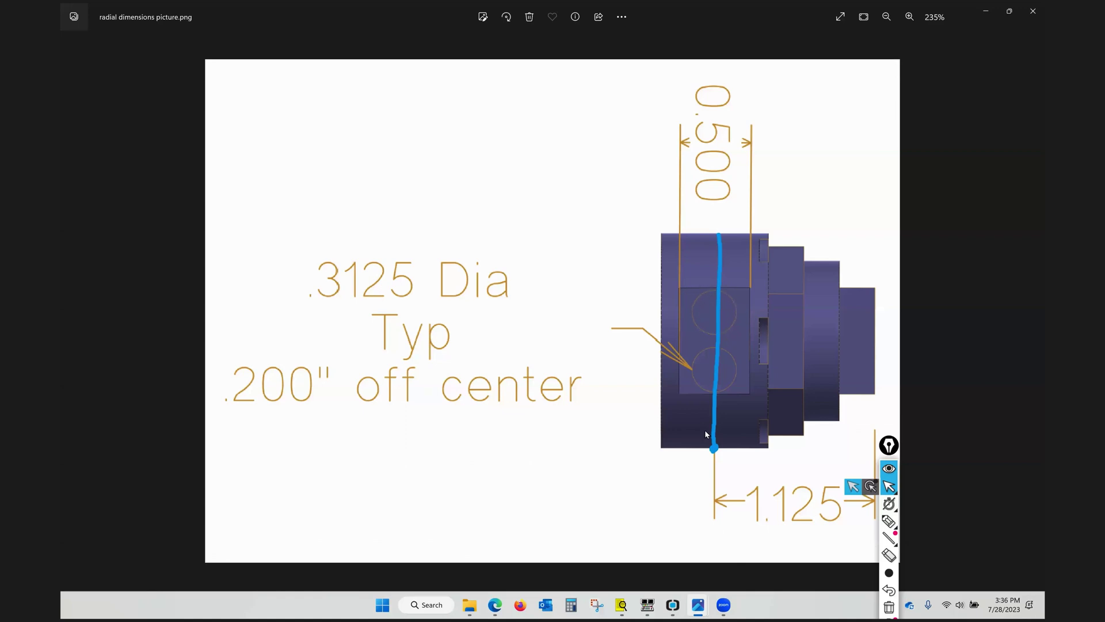
mouse_move(648, 601)
left_click(889, 606)
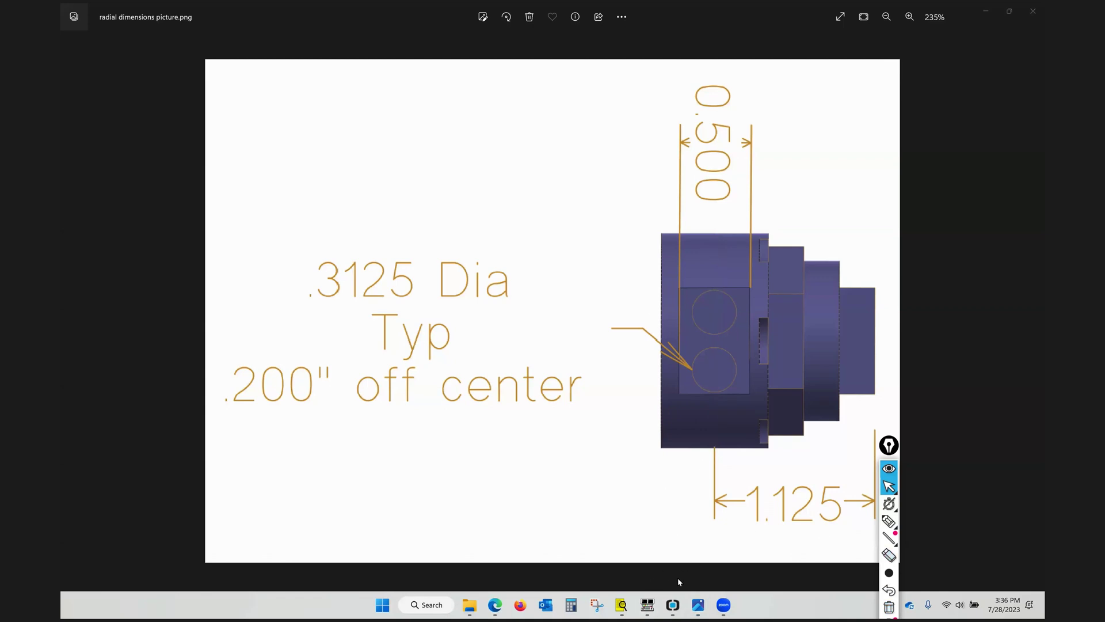
- Open the tool geometry offsets in WinMax Lathe and enter a radius for live drill tool 10
left_click(647, 604)
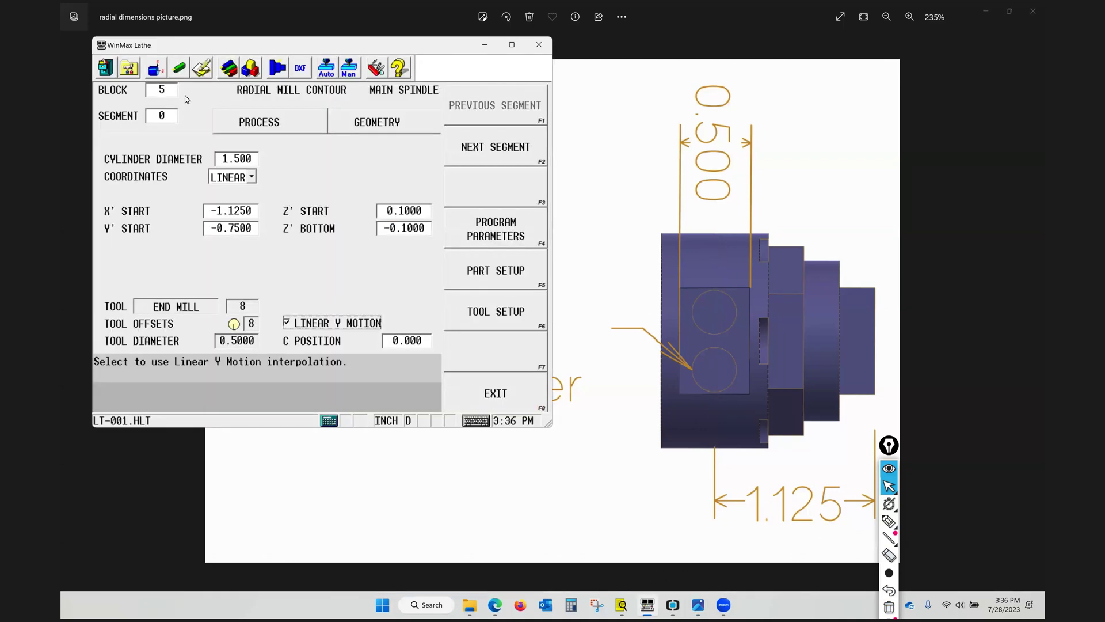
left_click(179, 69)
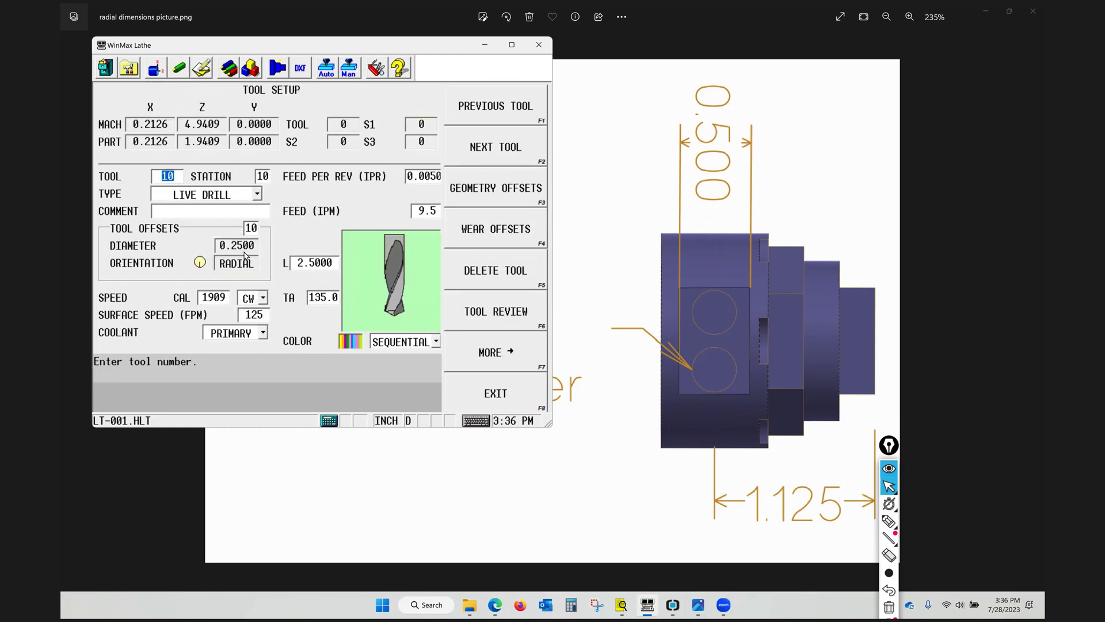
left_click(491, 193)
left_click(375, 185)
type(".43125")
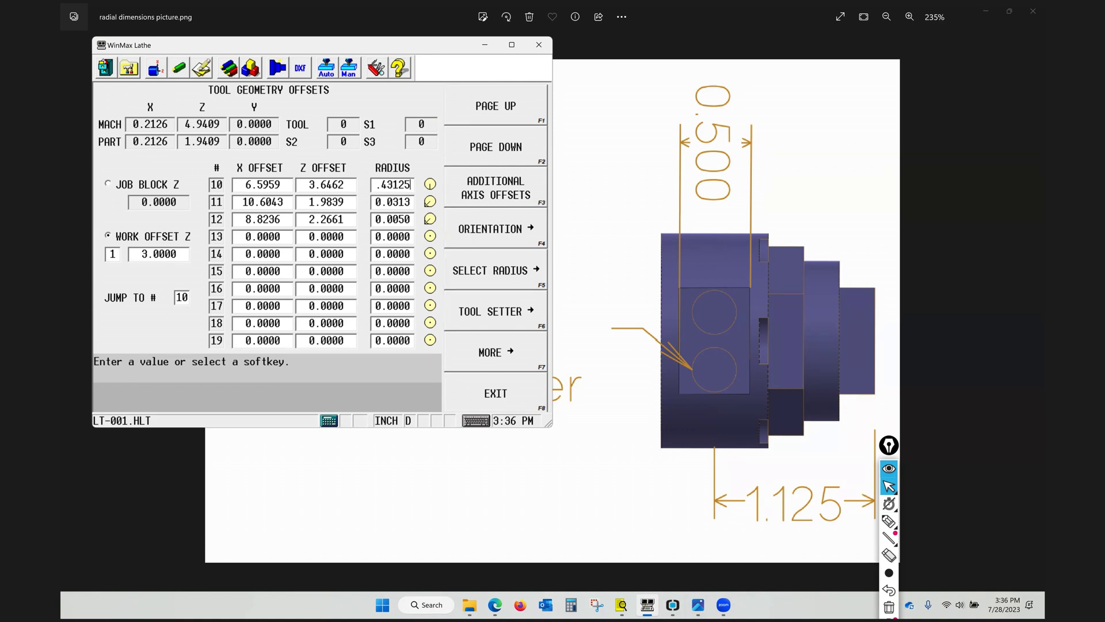
key("Return")
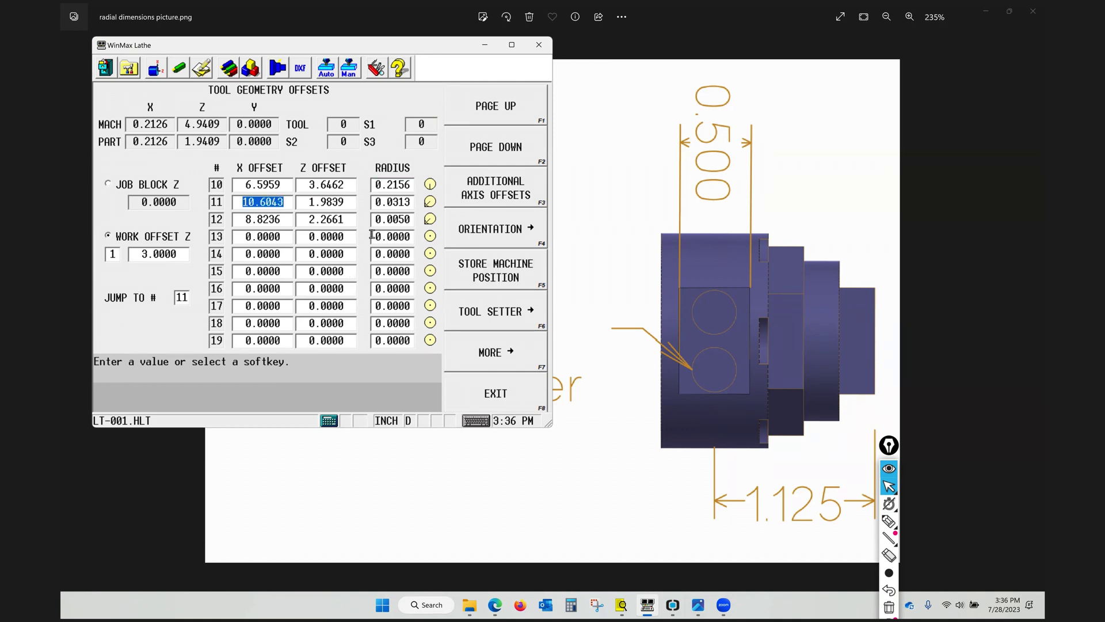
- Correct tool 10's radius to .3125/2 (0.1563) and return to block 5
left_click(413, 189)
type(".312")
type("5")
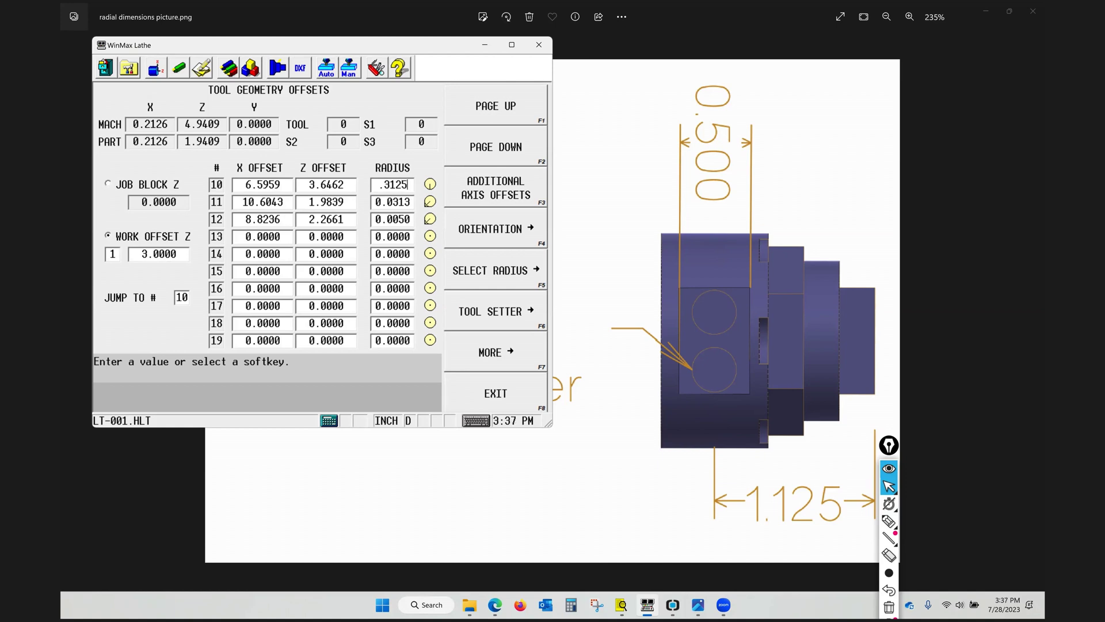
key("Return")
type("2")
key("Return")
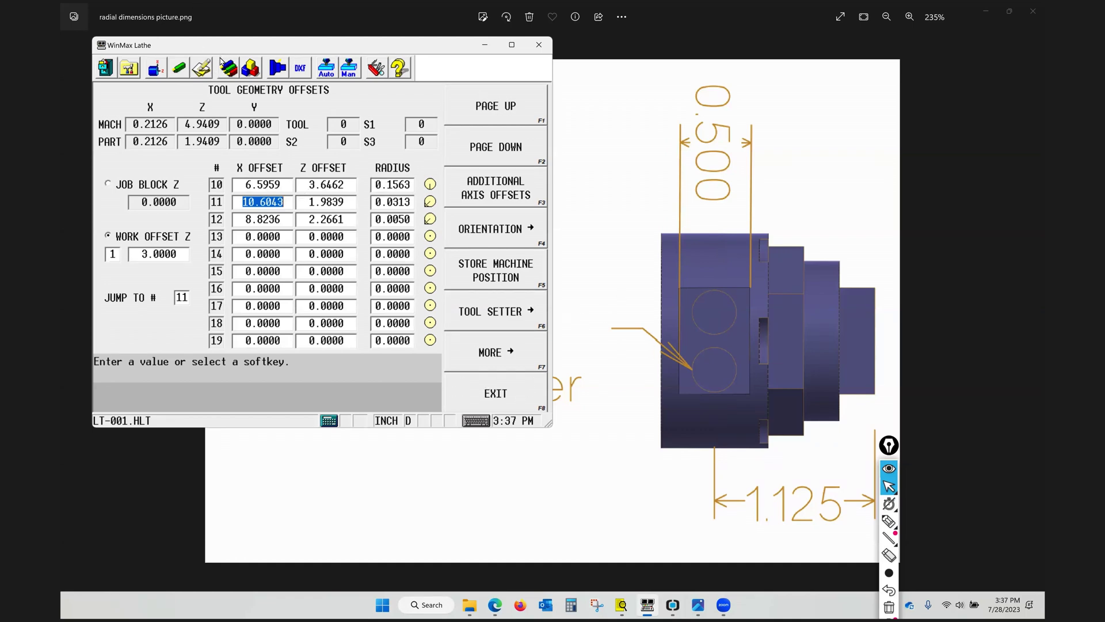
left_click(207, 71)
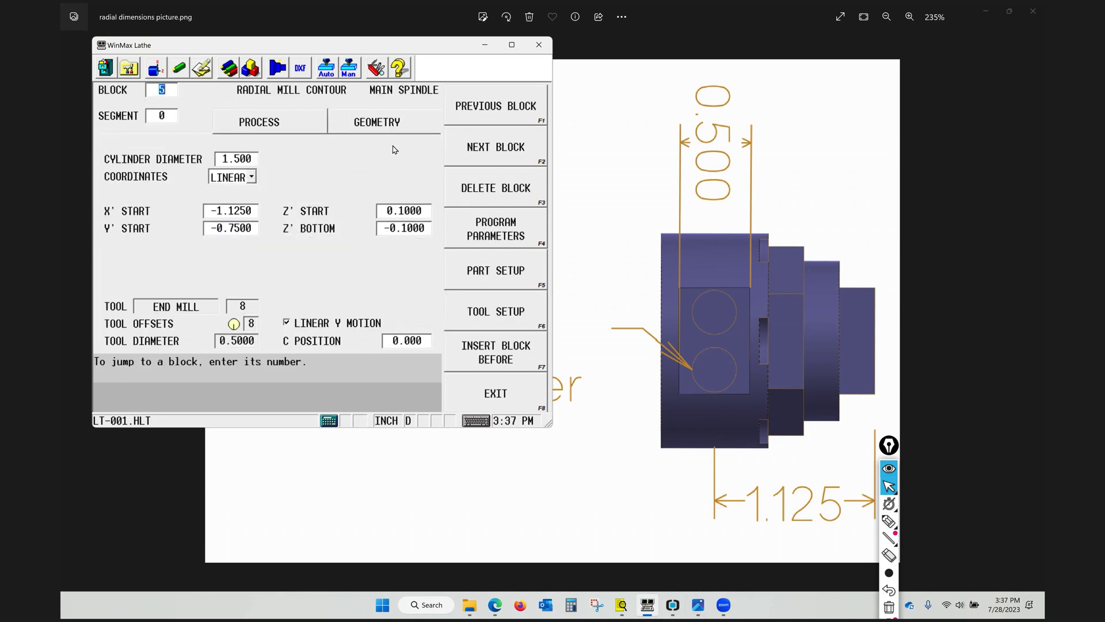
- Add block 6 as a Live Tooling radial holes operation using tool 10 with its stored feed and speed
left_click(485, 139)
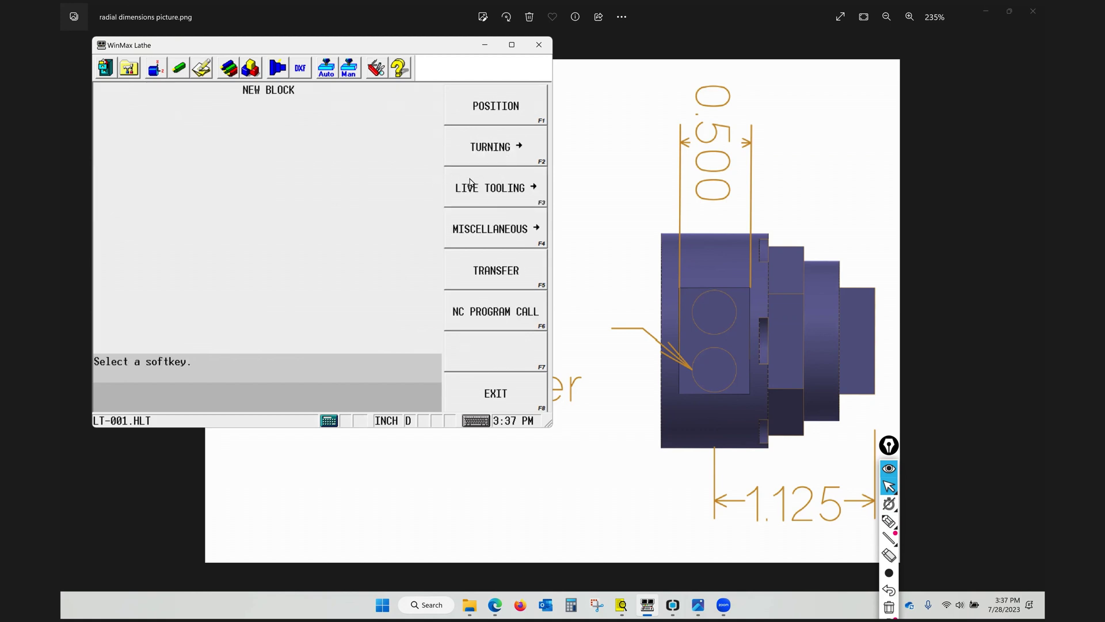
left_click(487, 183)
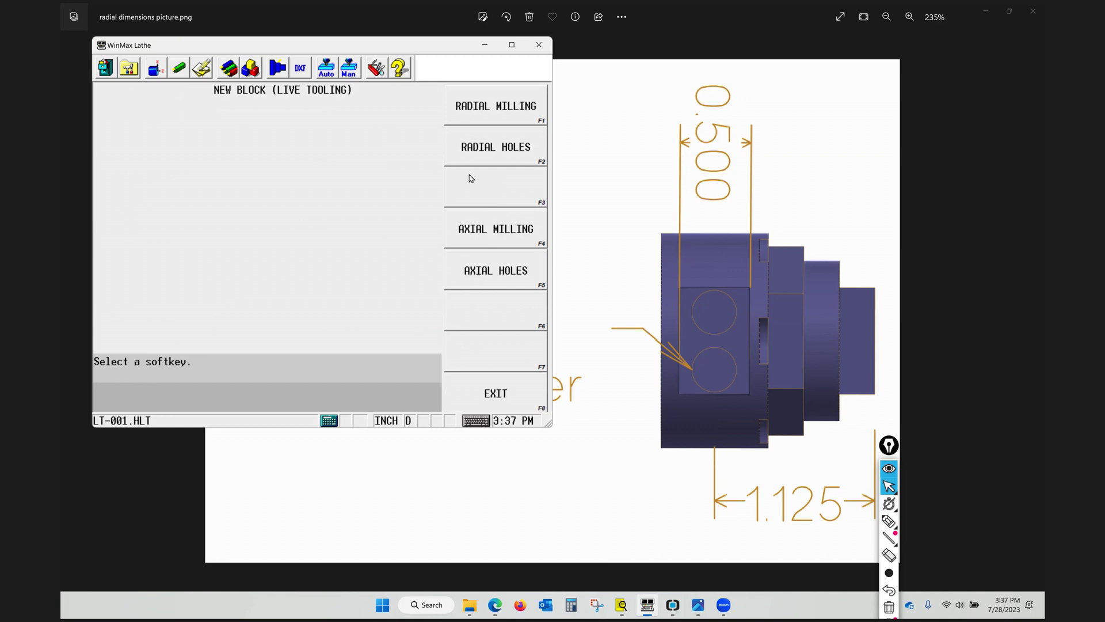
left_click(503, 150)
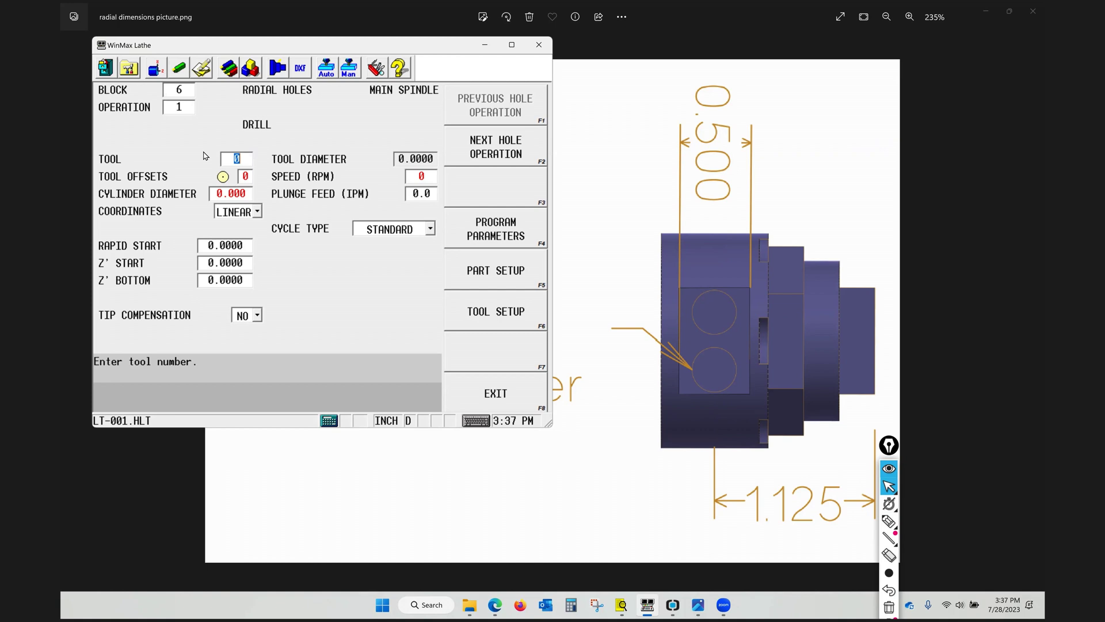
type("10")
key("Return")
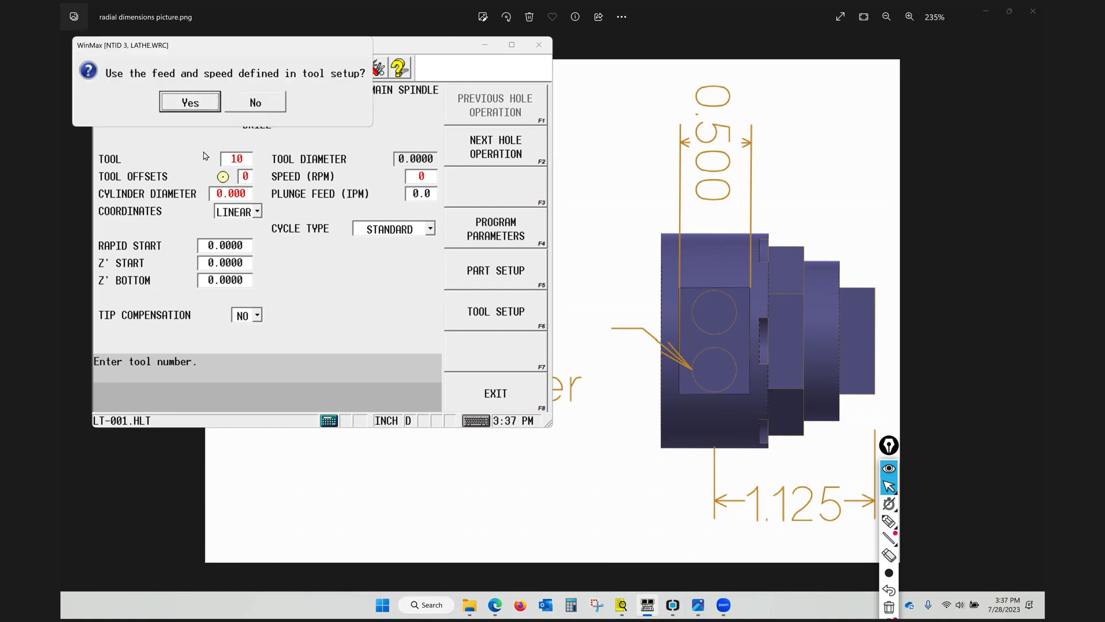
key("Return")
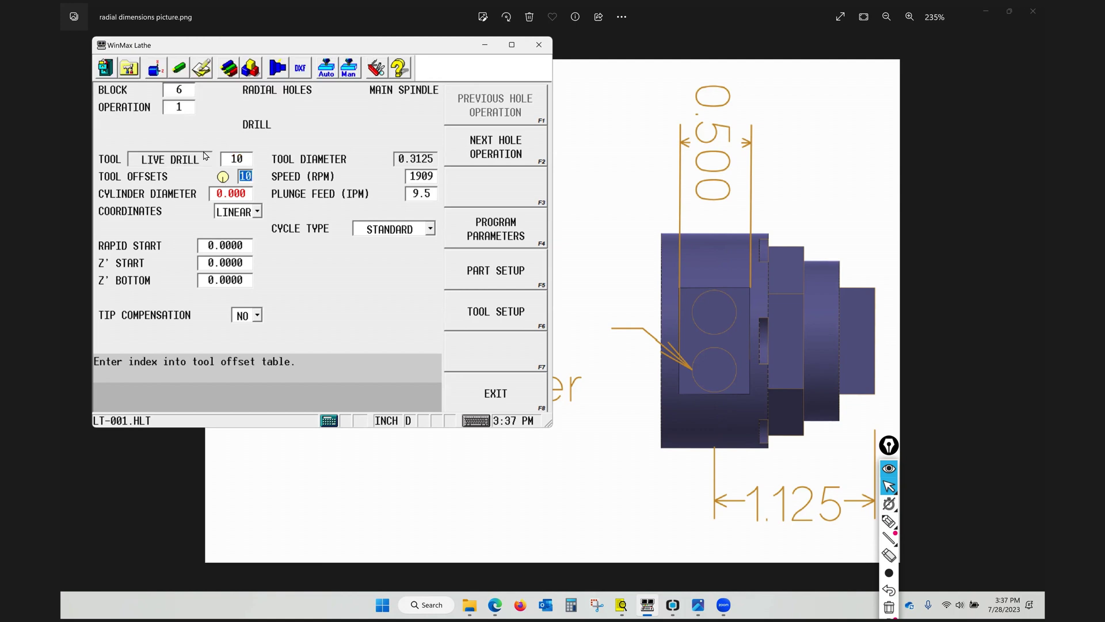
key("Return")
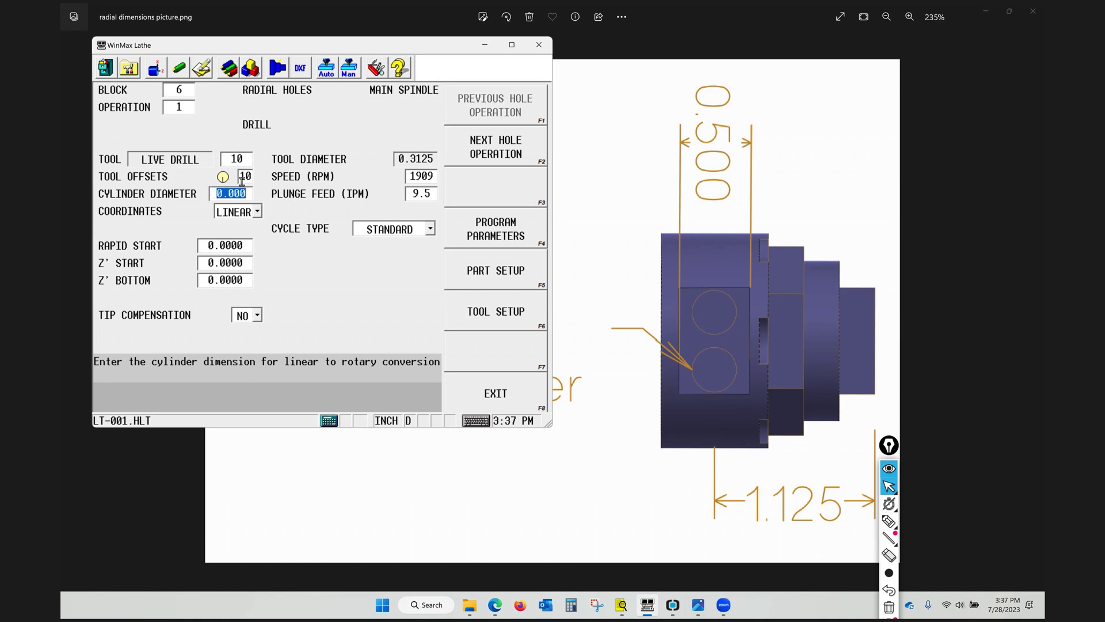
- Set cylinder 1.500, rapid start 0.1000, Z' start -0.0500 and hole bottom -0.3125
type("1.5")
key("Return")
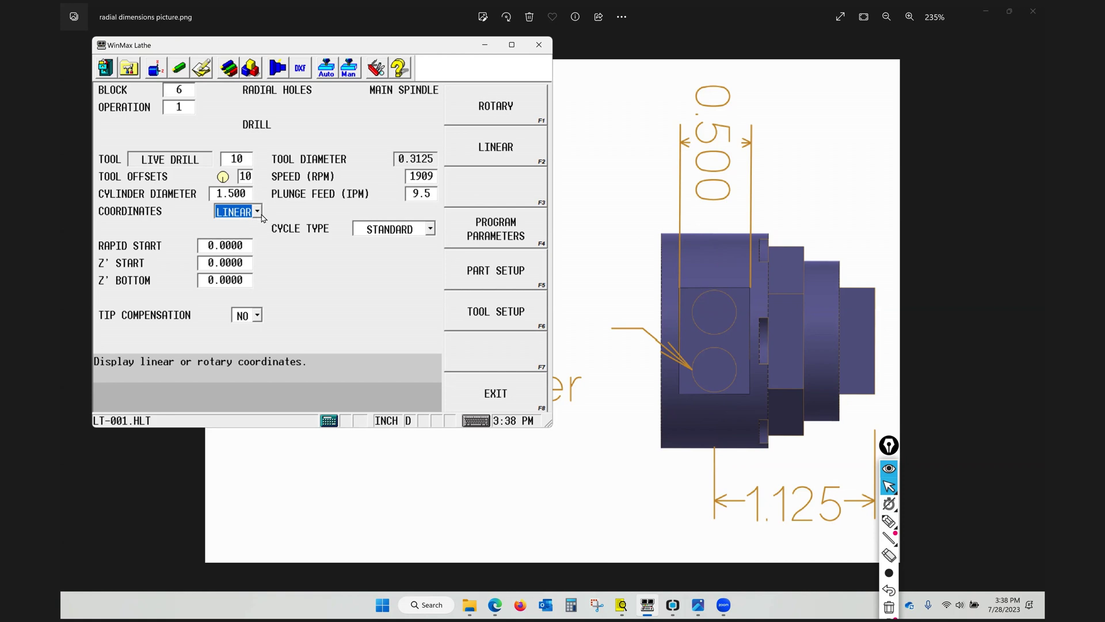
left_click(248, 244)
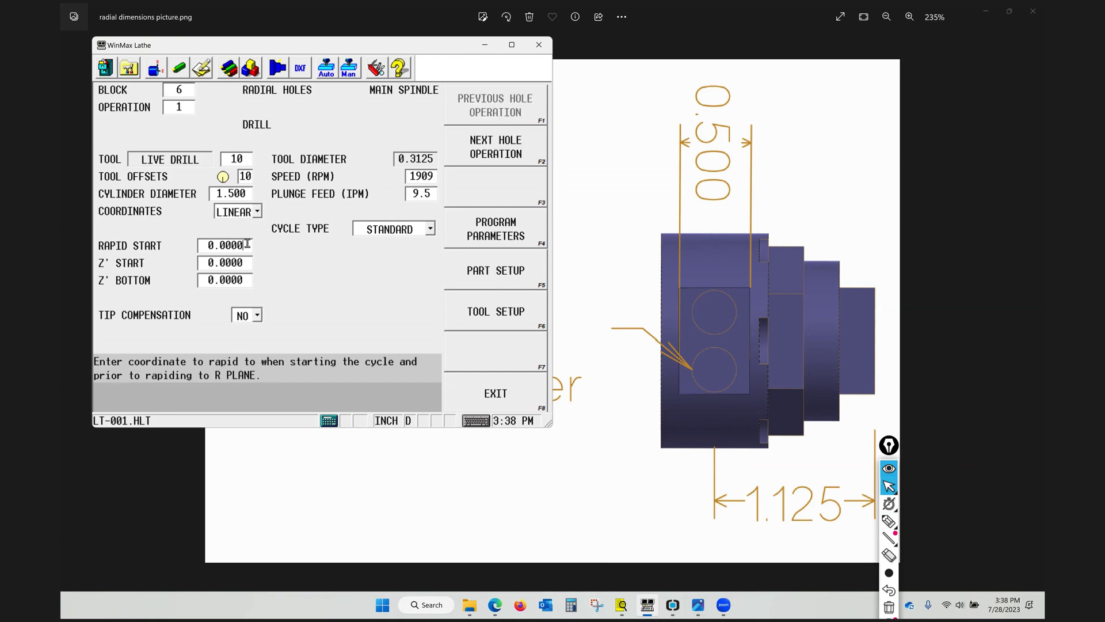
type(".1")
key("Return")
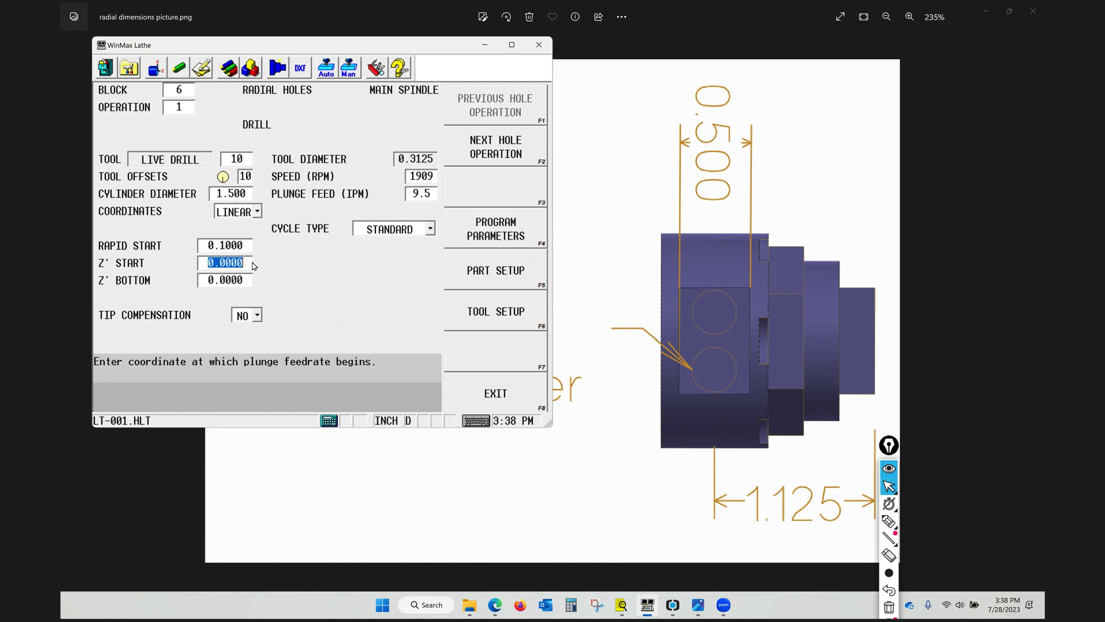
type("-.05")
key("Return")
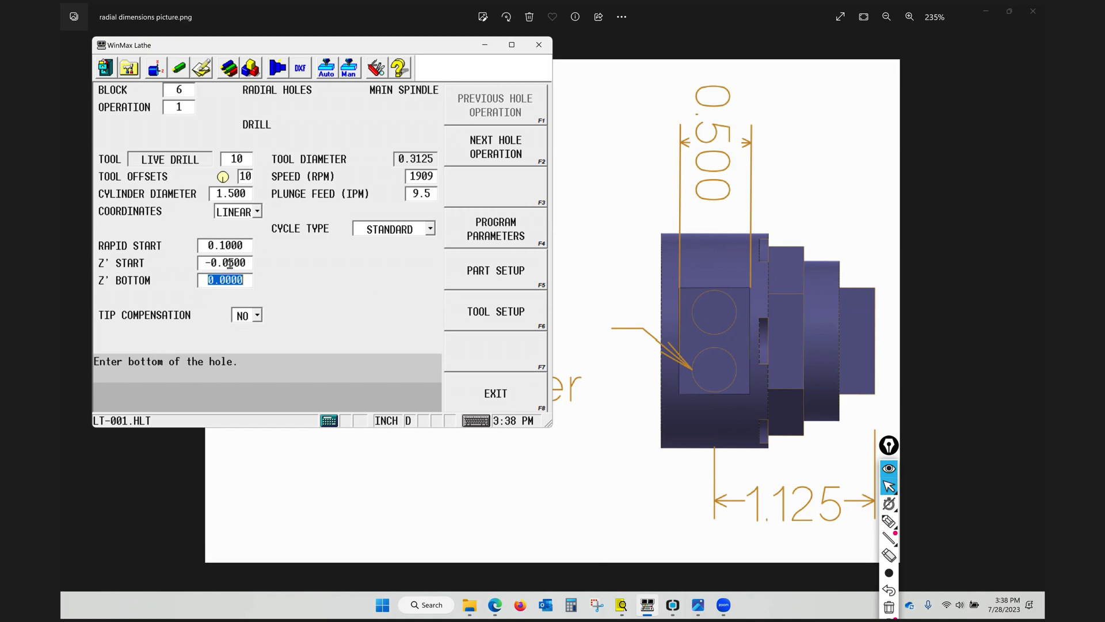
type("-.3125")
key("Return")
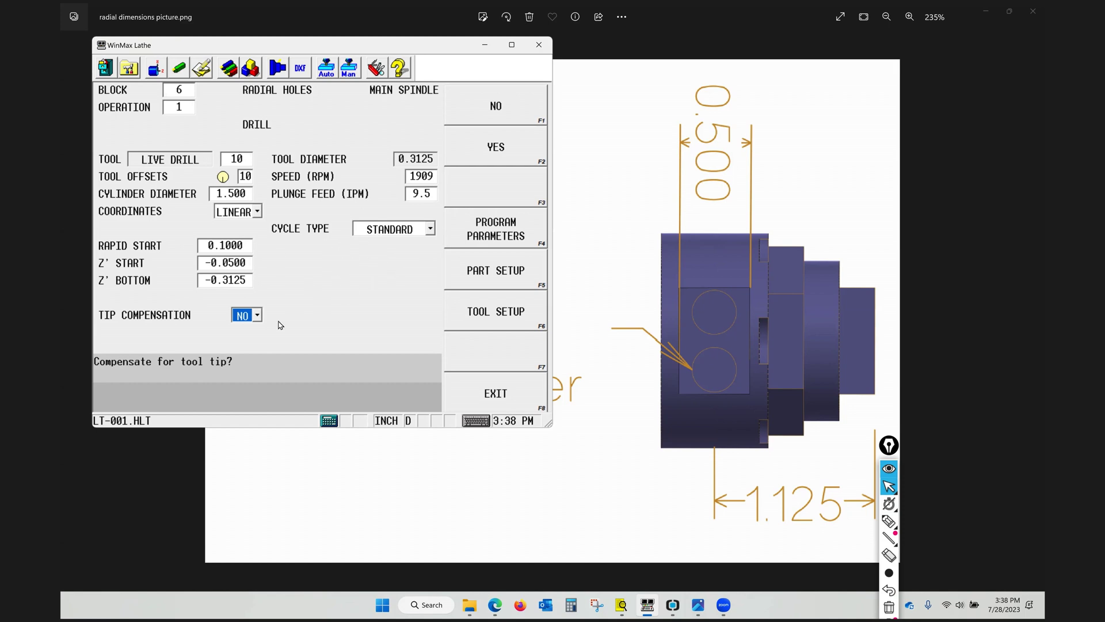
- Change the hole cycle to Dwell with a 0.5-second dwell time
left_click(394, 229)
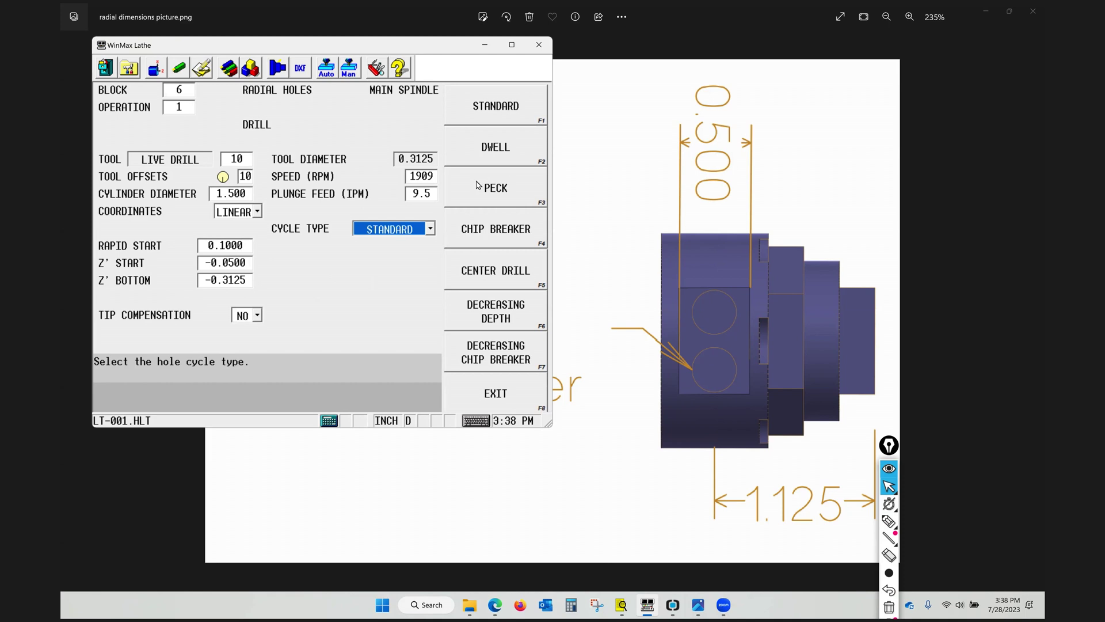
left_click(501, 147)
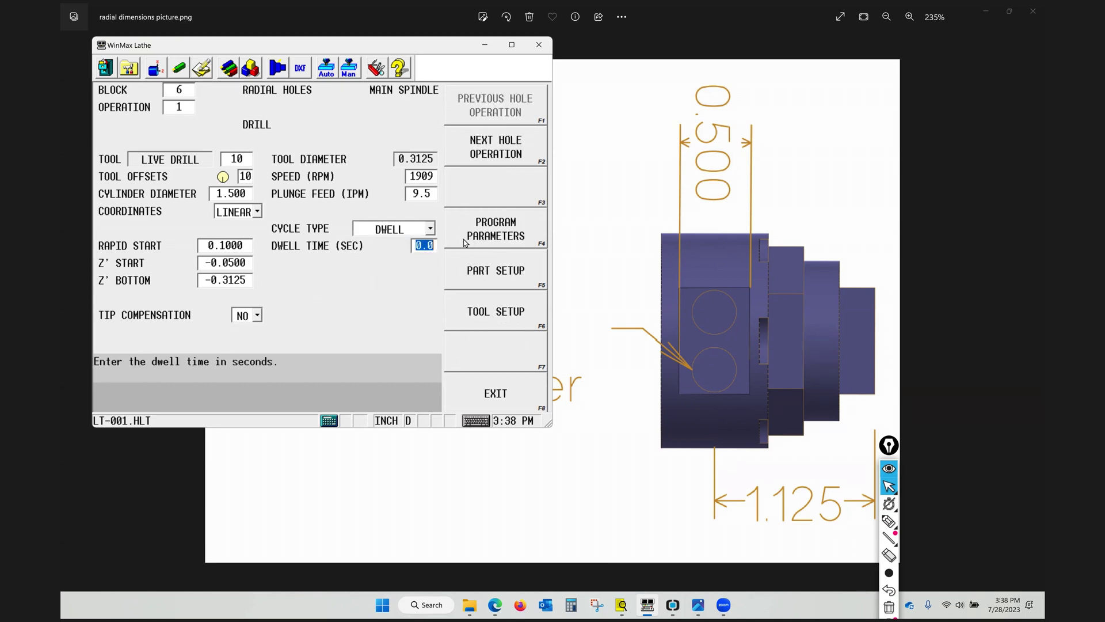
type(".5")
key("Return")
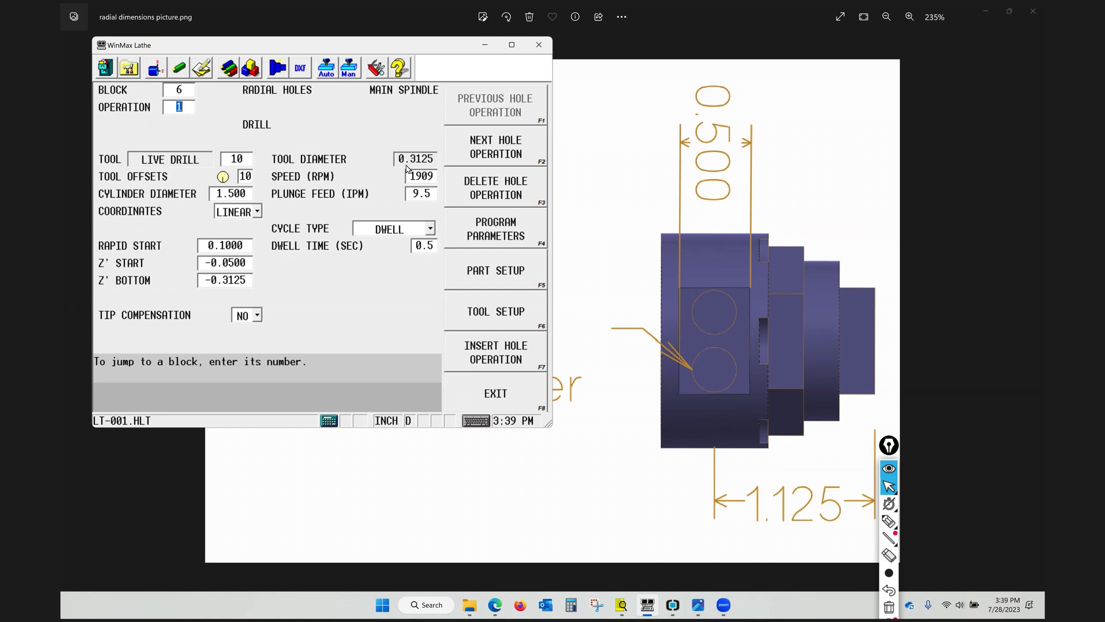
- Open block 6's radial hole locations, set the first hole's X' to -1.1250, and view the drawing
left_click(509, 149)
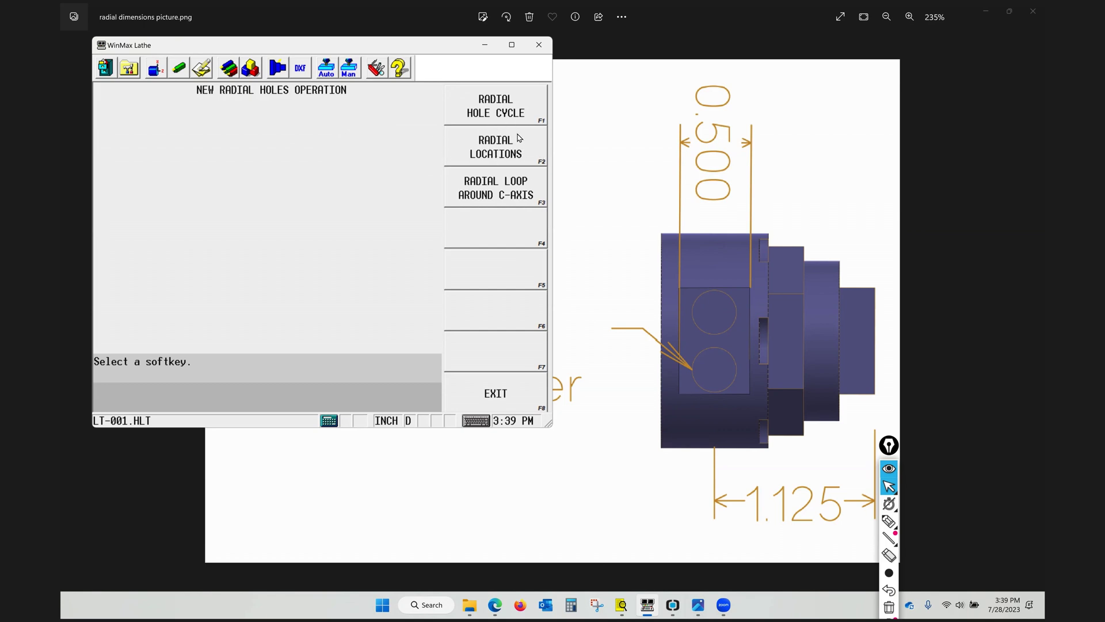
left_click(499, 143)
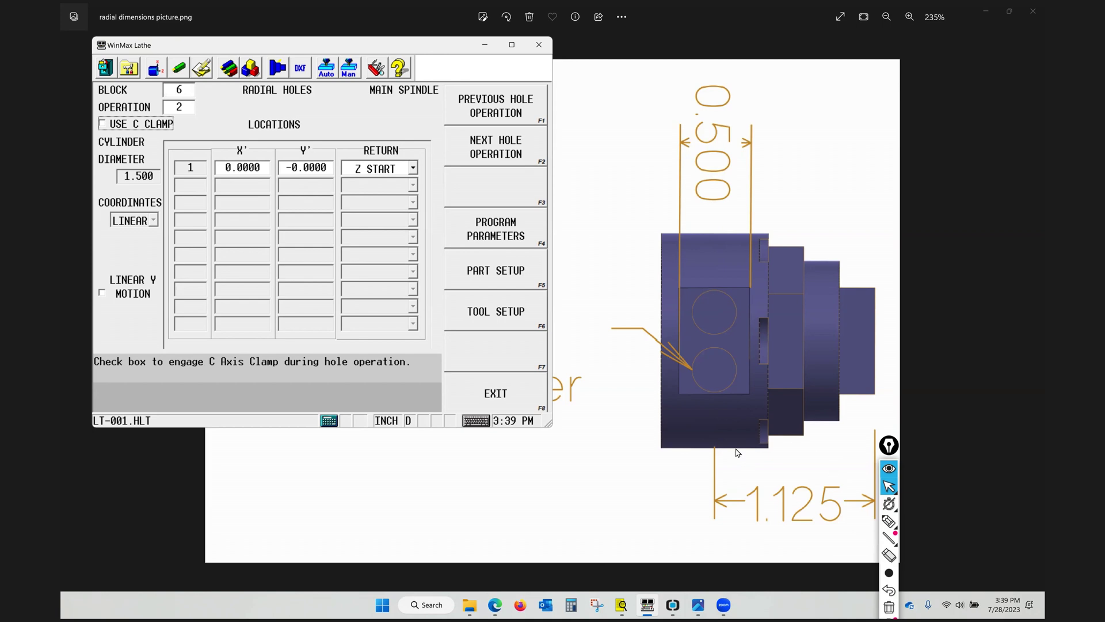
left_click(881, 483)
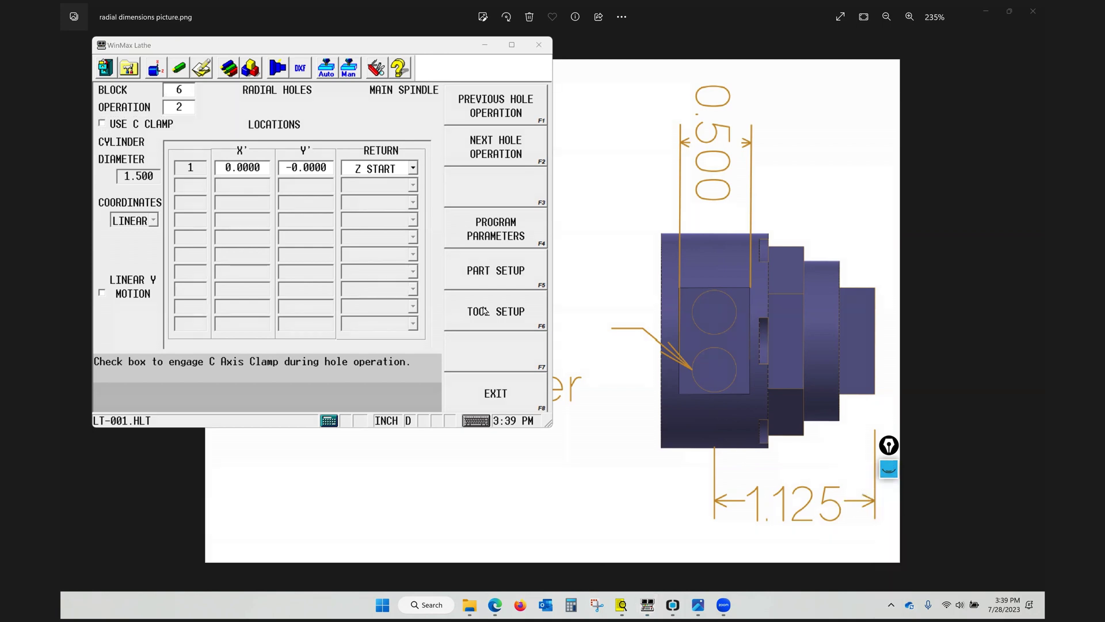
left_click(245, 168)
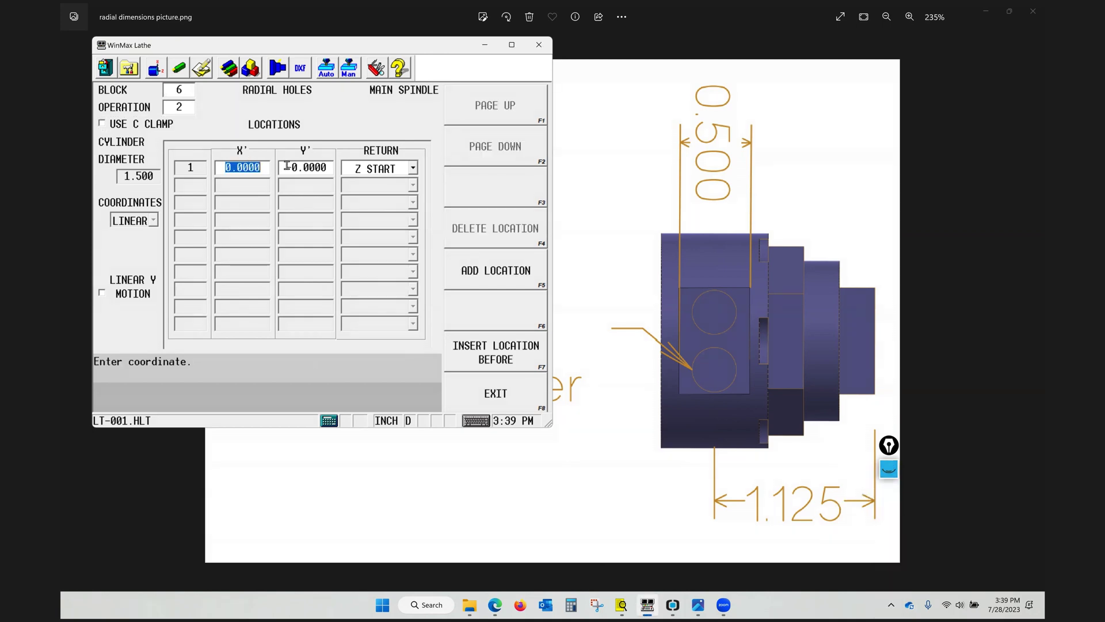
type("-1.125")
key("Return")
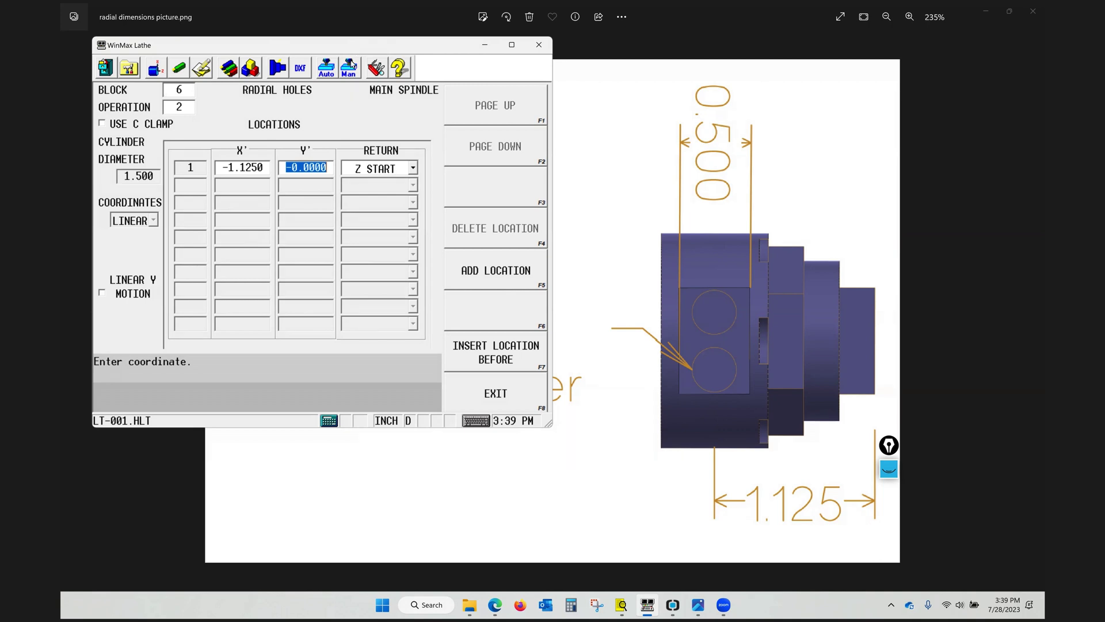
left_click(584, 144)
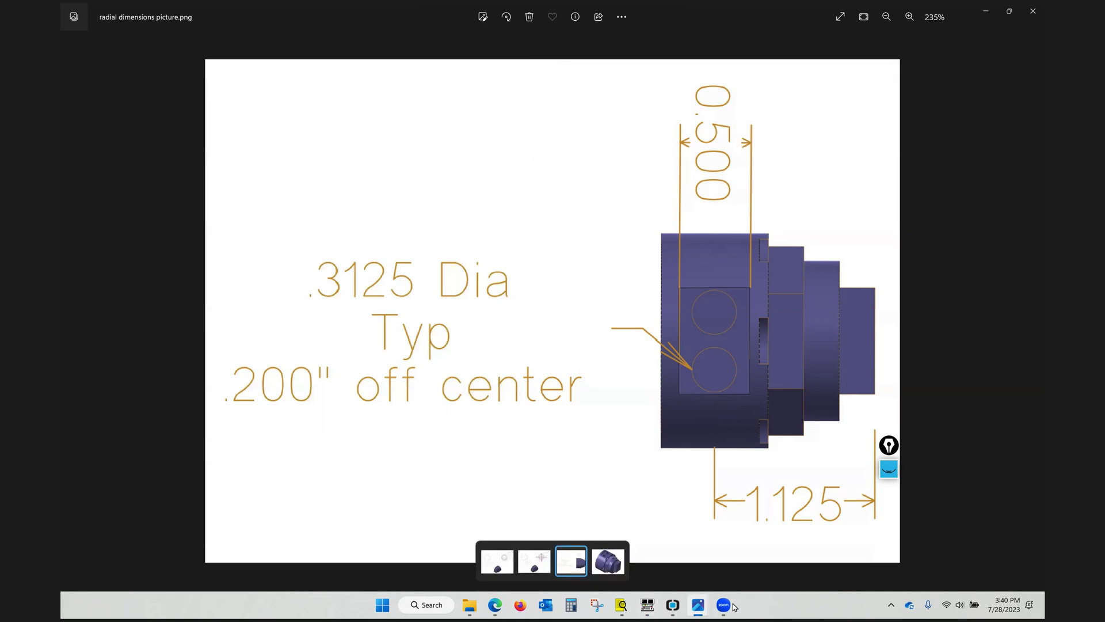
- Set the first hole location's Y' to -0.2000
left_click(647, 604)
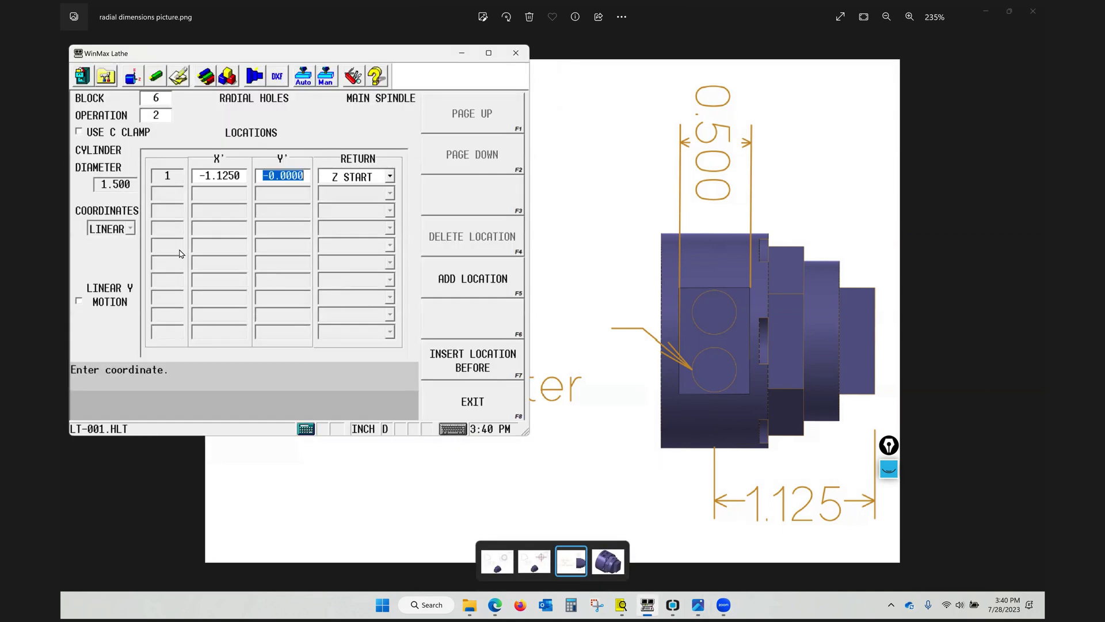
double_click(281, 170)
type("-.2")
key("Return")
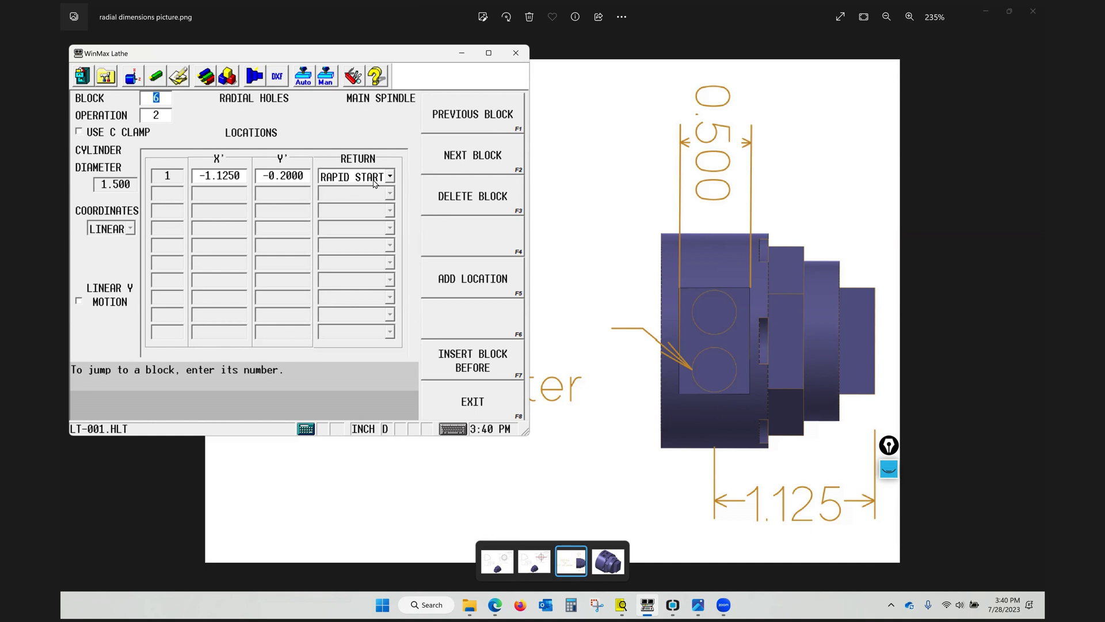
- Add a second hole location with Y' 0.2000
left_click(288, 174)
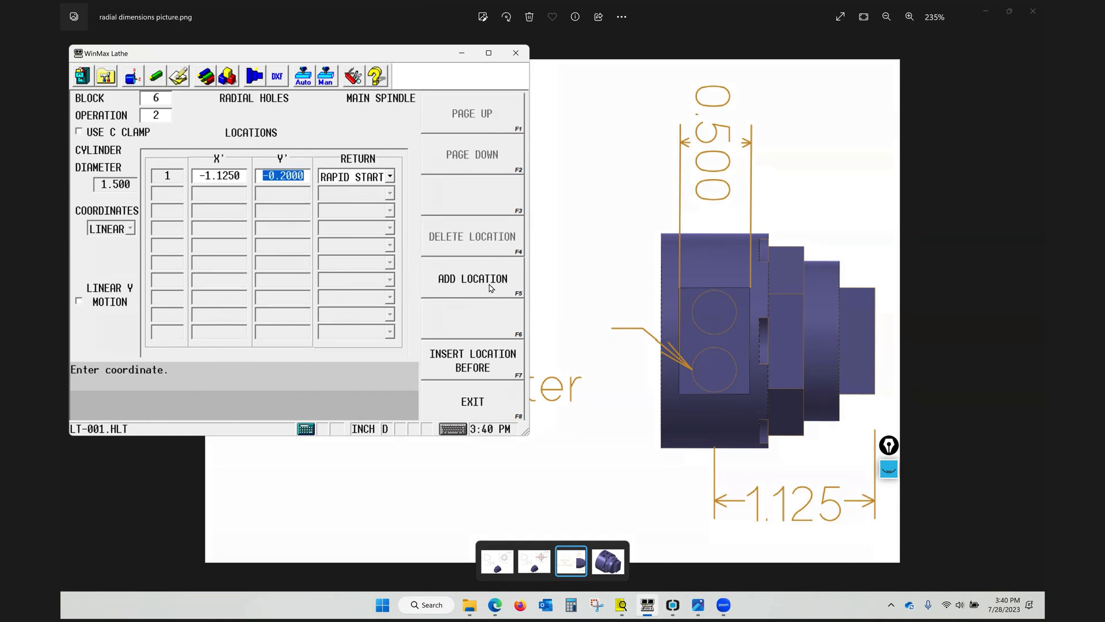
left_click(489, 280)
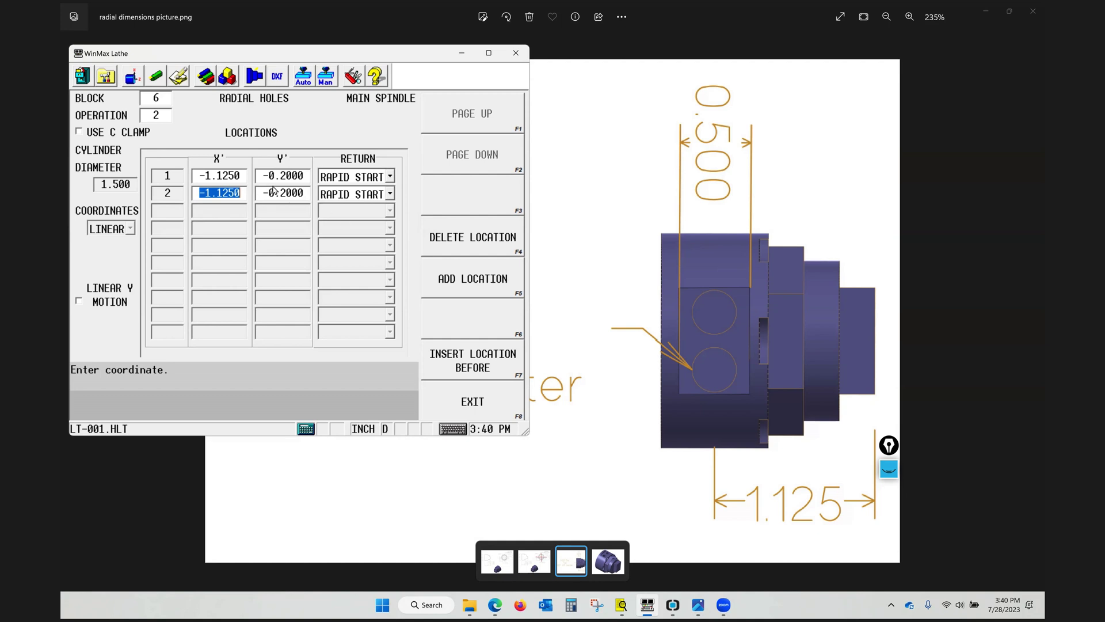
left_click(300, 195)
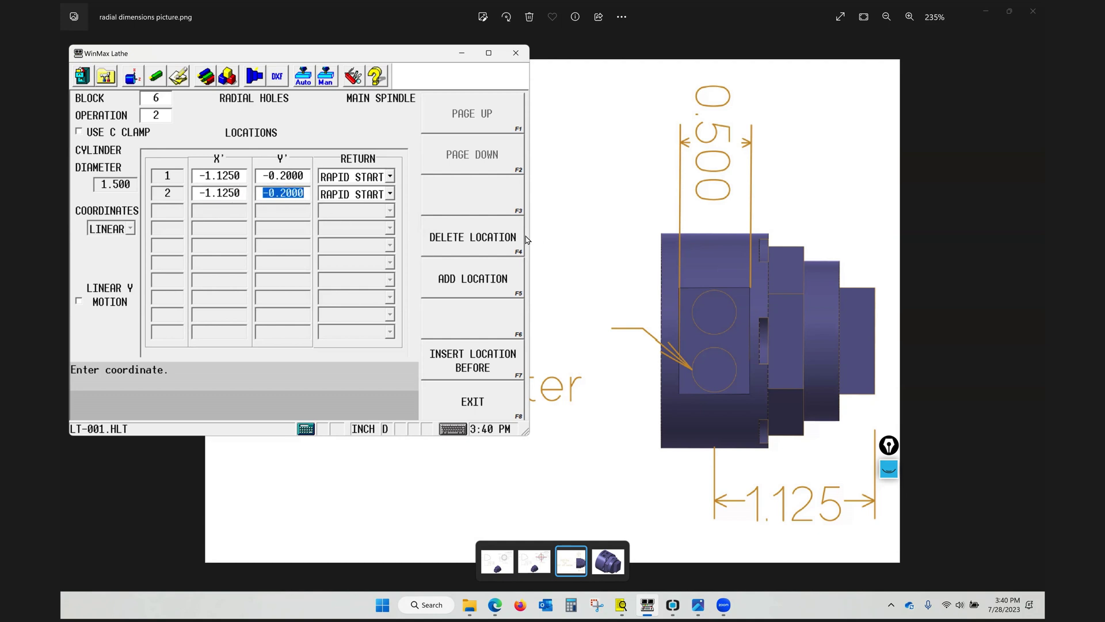
type("0.2")
key("Return")
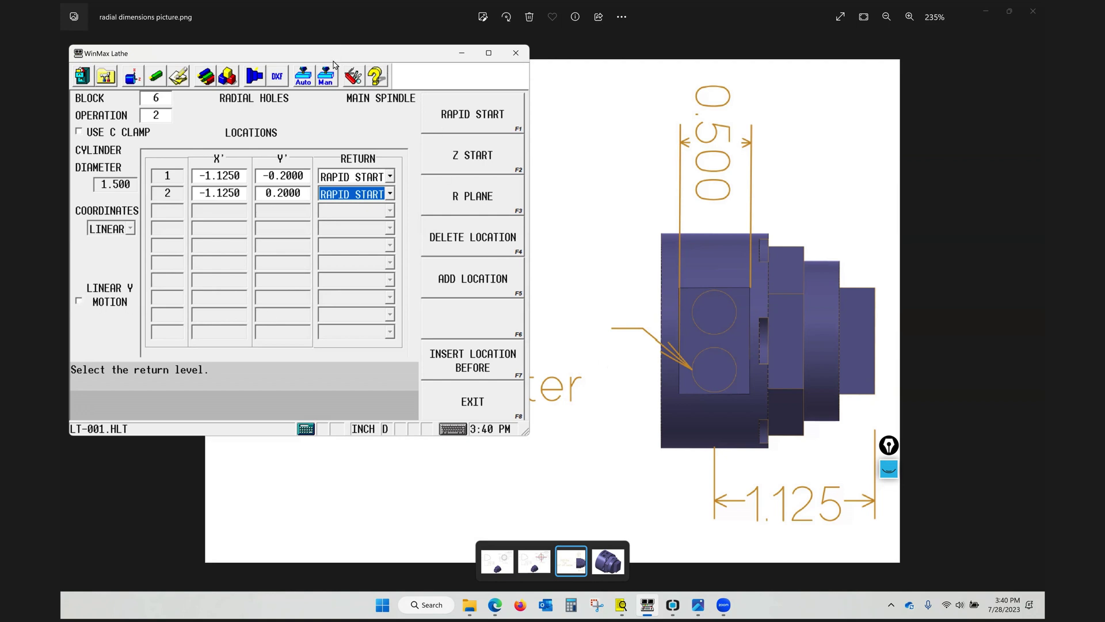
- Open the 3D preview, turn off Opaque, and rotate the part to inspect the flat and holes
left_click(255, 77)
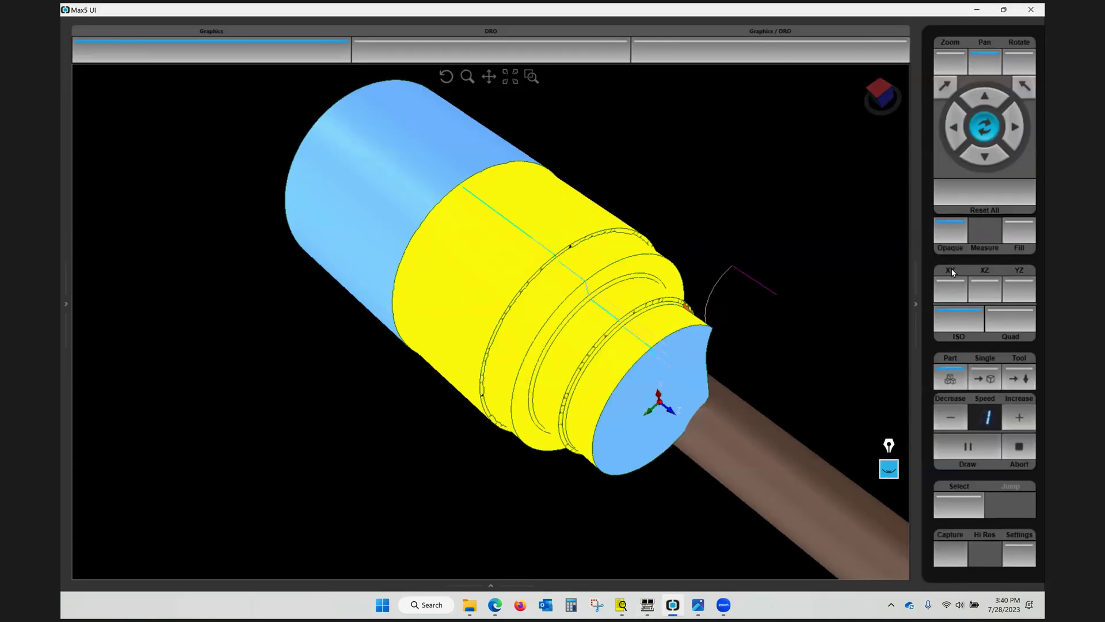
scroll(588, 356, "up", 2)
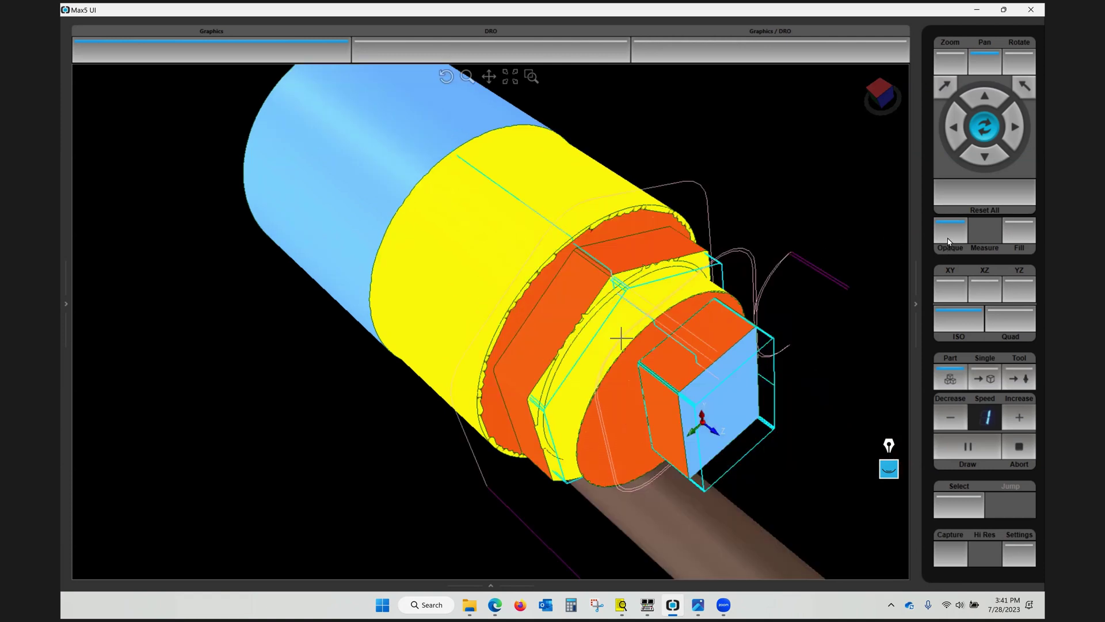
left_click(951, 232)
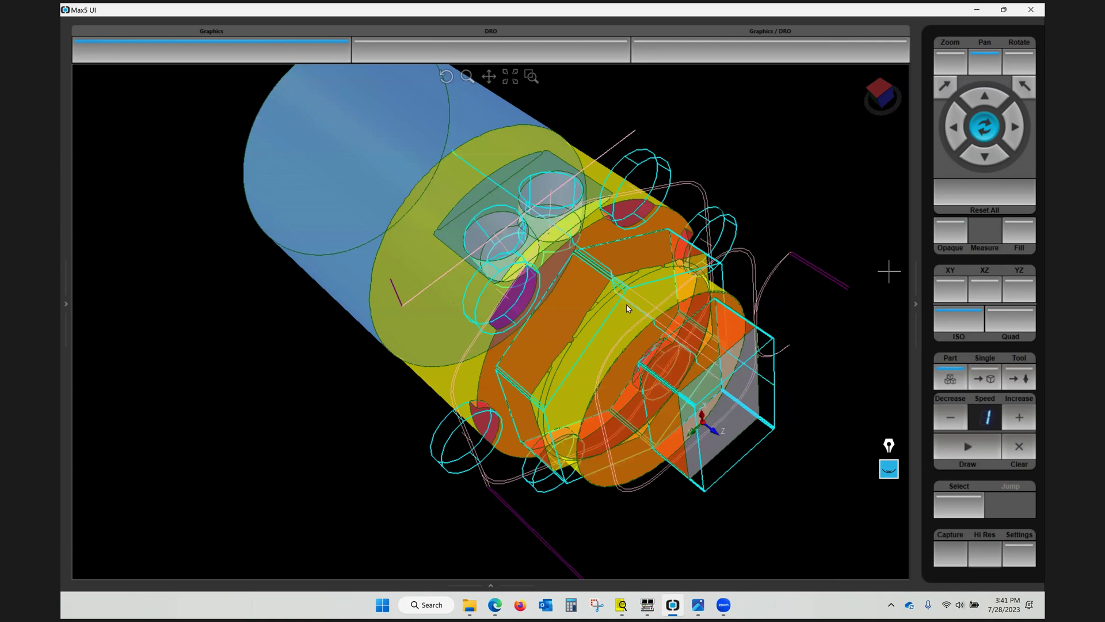
left_click_drag(478, 361, 455, 293)
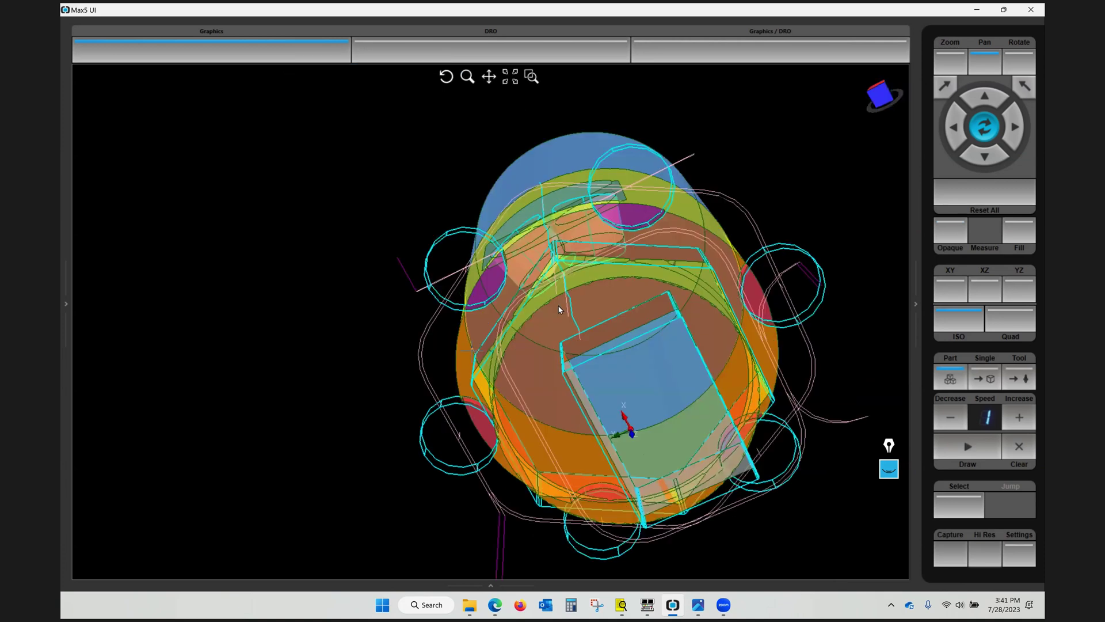
left_click_drag(606, 405, 604, 214)
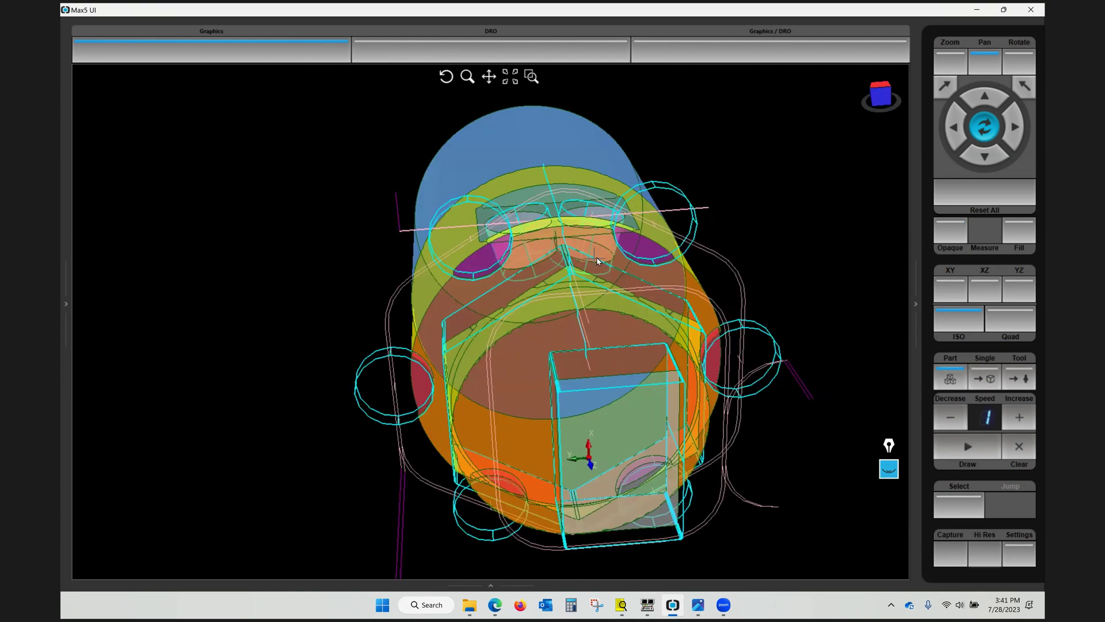
left_click_drag(500, 330, 484, 240)
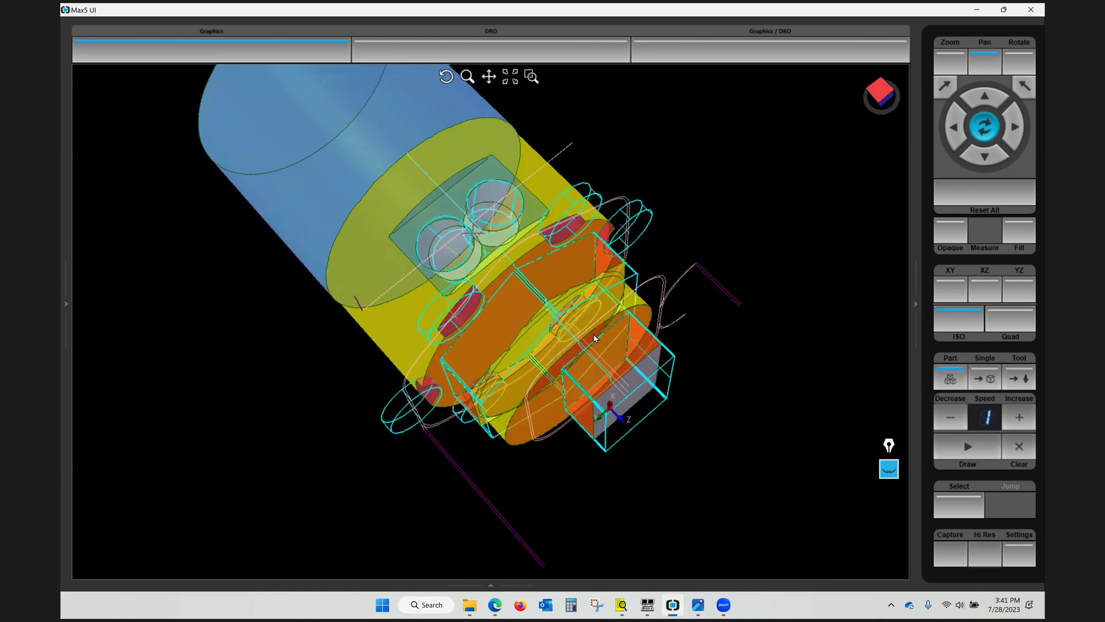
left_click_drag(593, 363, 610, 361)
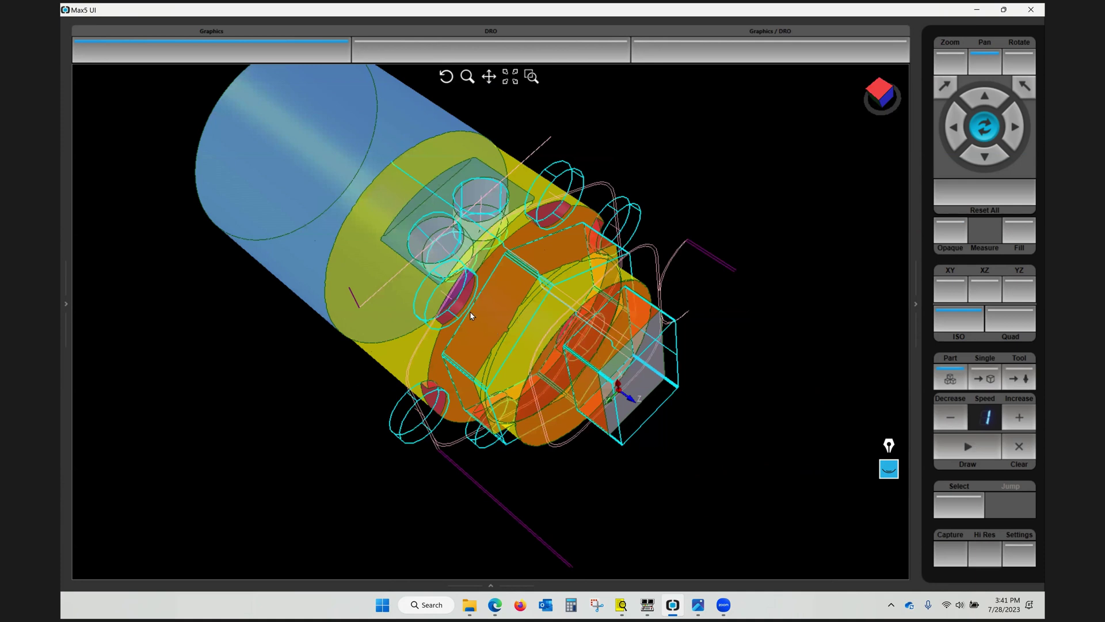
scroll(451, 206, "up", 2)
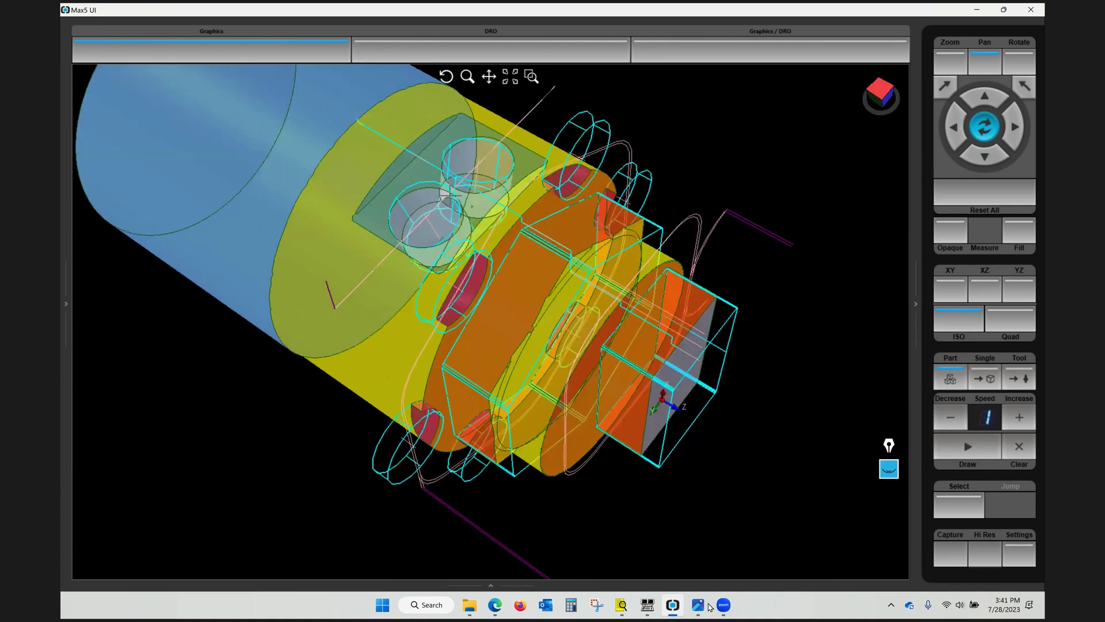
key("alt+Tab")
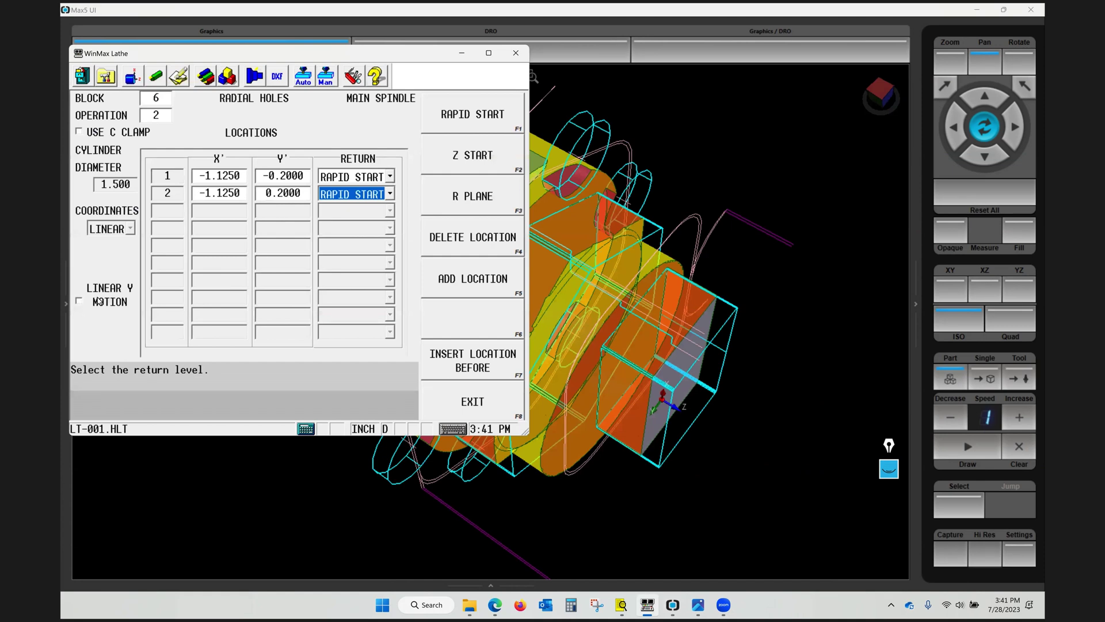
- Enable Linear Y Motion for block 6's radial holes and redraw the part in Max5 UI
left_click(81, 302)
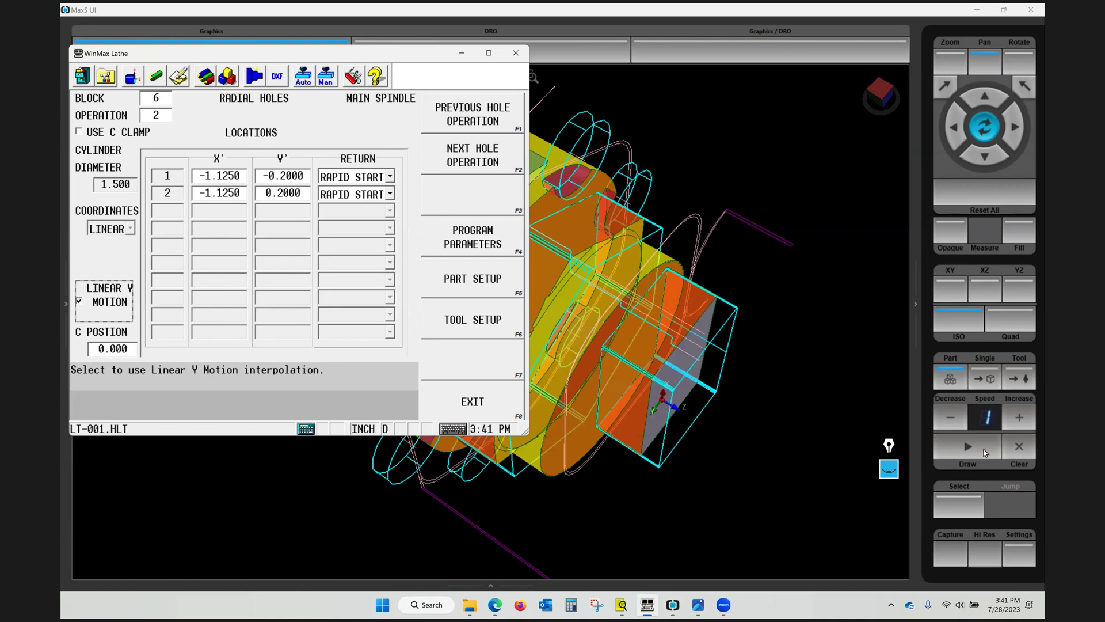
left_click(935, 433)
left_click(936, 433)
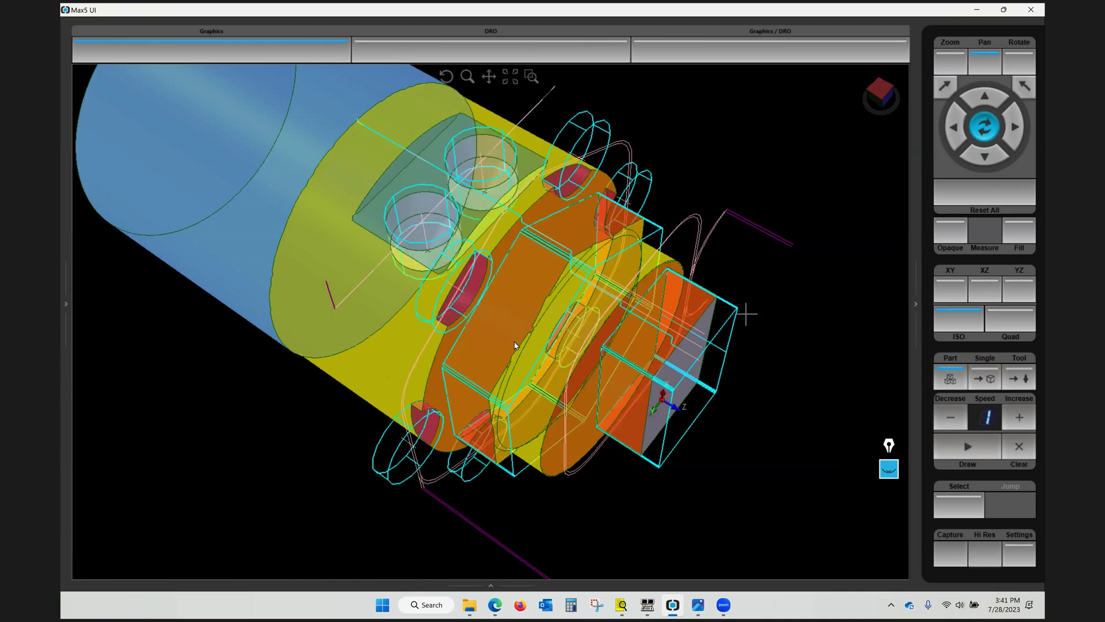
- Orbit the part to inspect both holes in the flat, reset to the solid display, and zoom in
left_click_drag(572, 400, 426, 417)
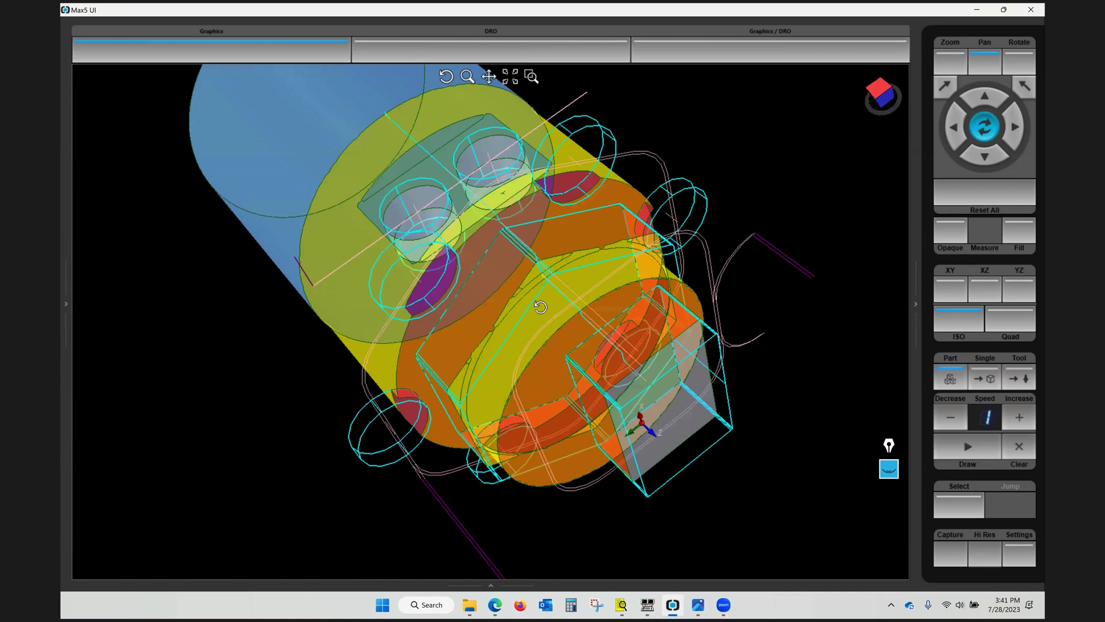
left_click_drag(540, 307, 606, 316)
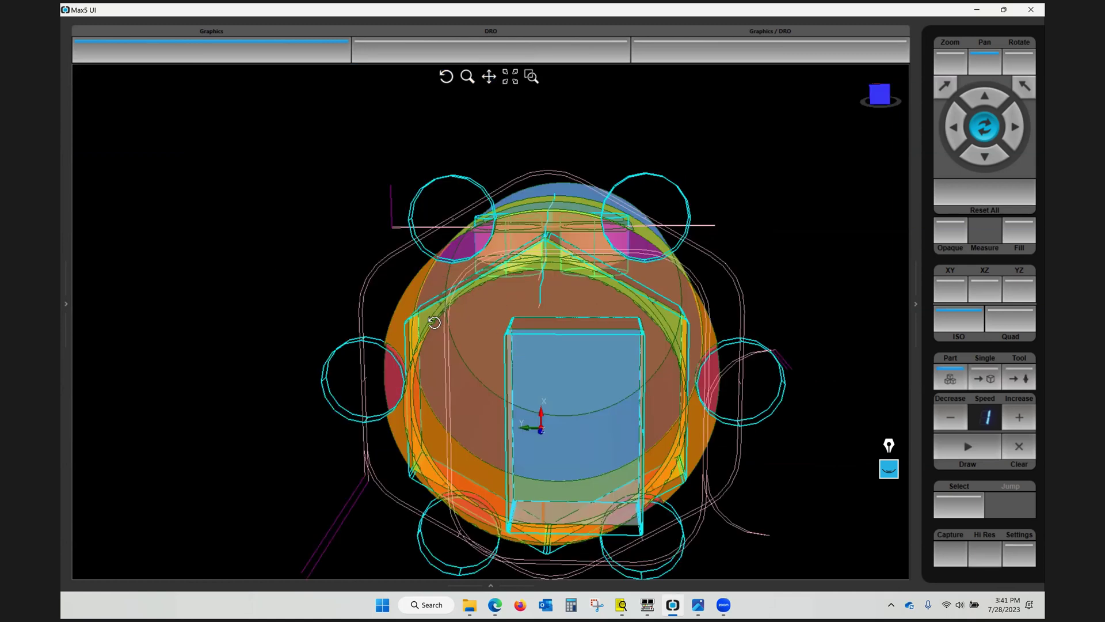
left_click_drag(433, 381, 541, 360)
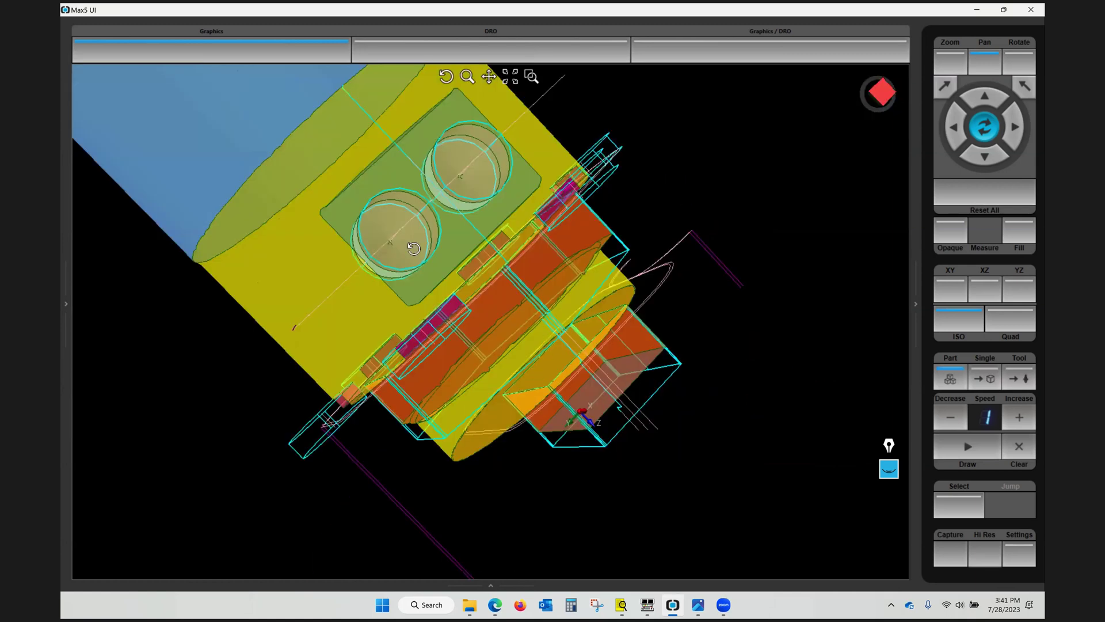
left_click(990, 201)
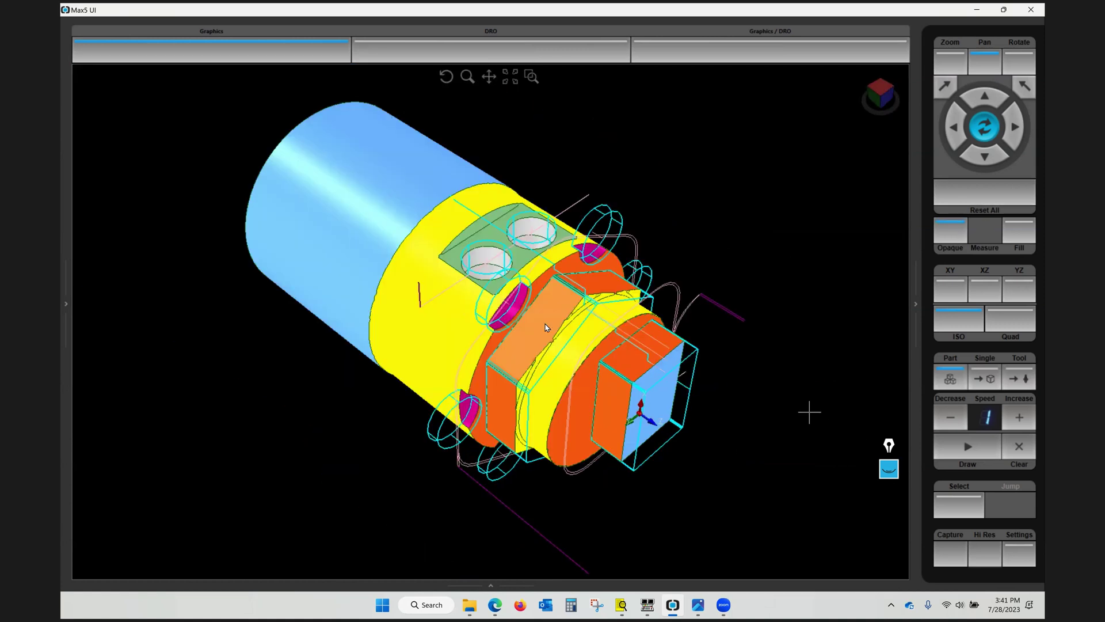
scroll(546, 327, "up", 1)
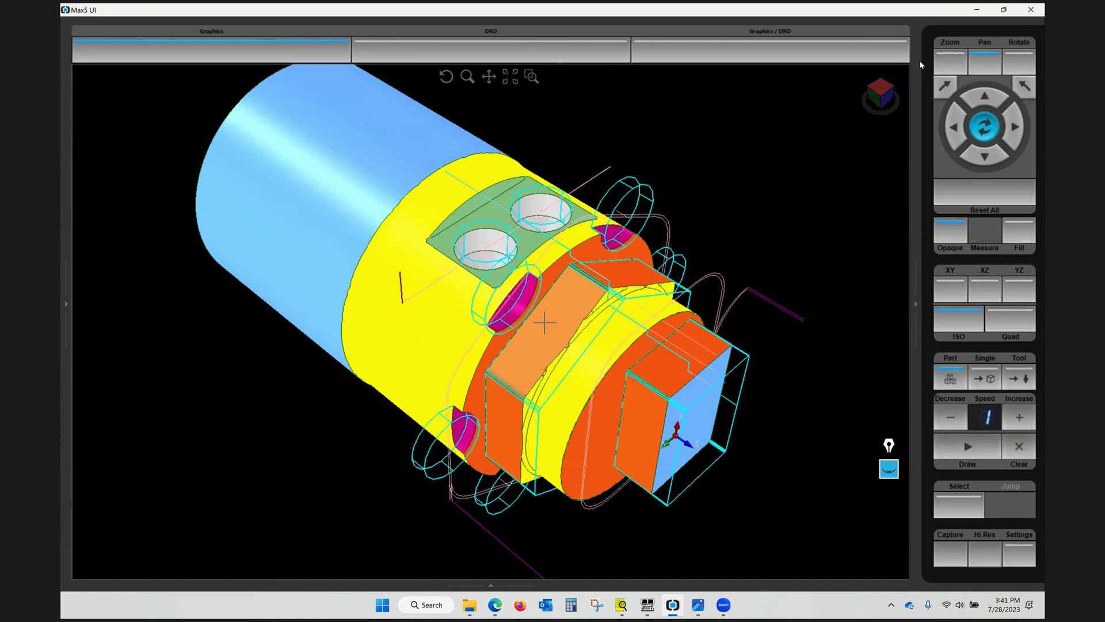
scroll(569, 266, "up", 1)
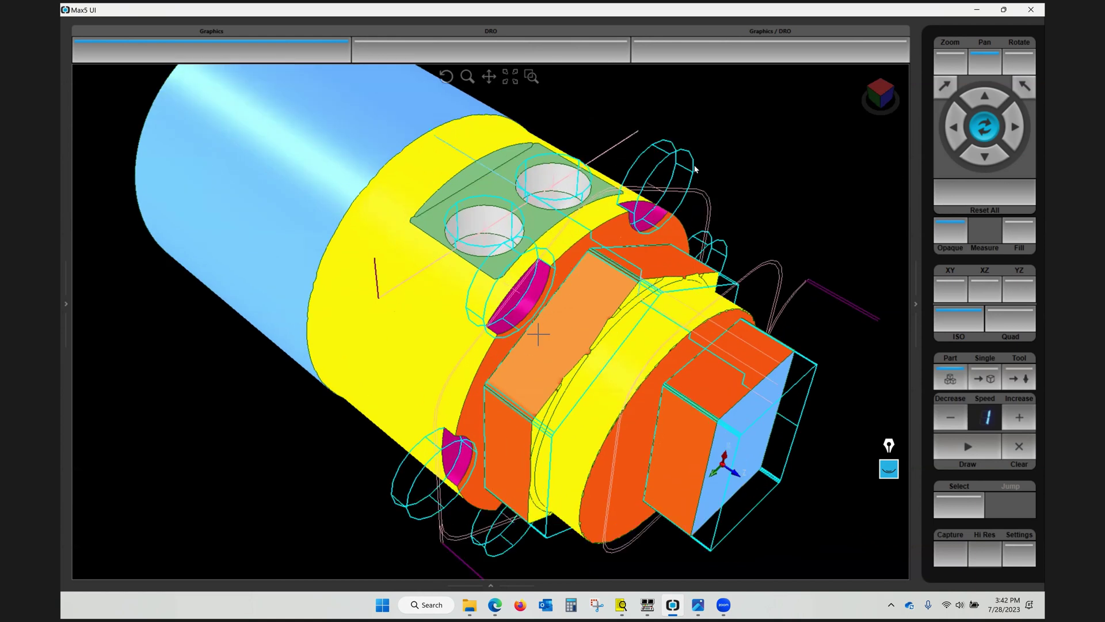